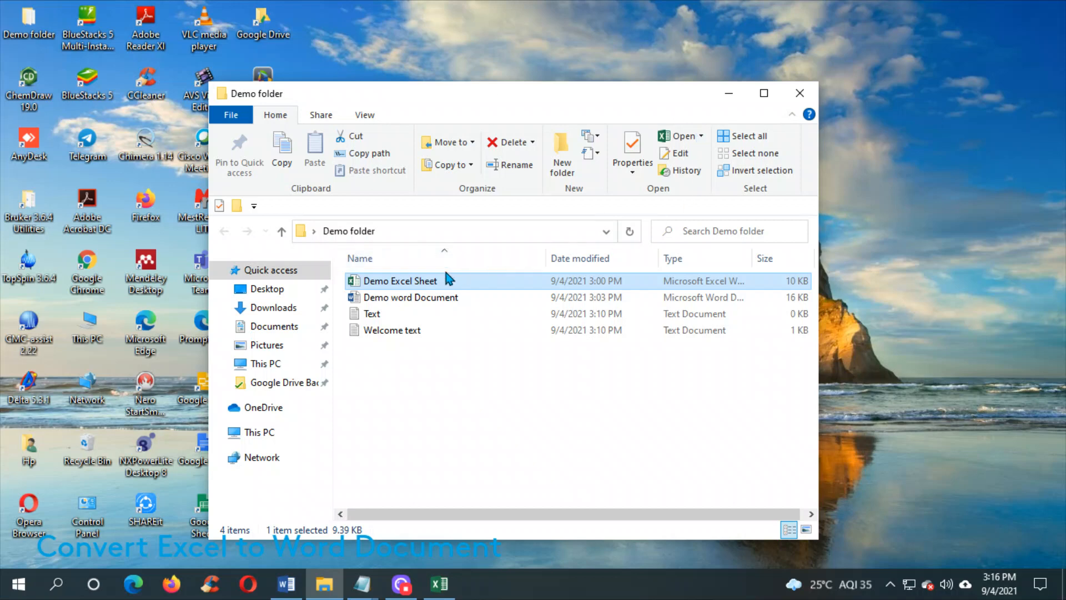
Step: Open Demo Excel Sheet with the Notify option and highlight the question table in A3:G13 to review it
{"action": "double_click", "coordinate": [427, 285]}
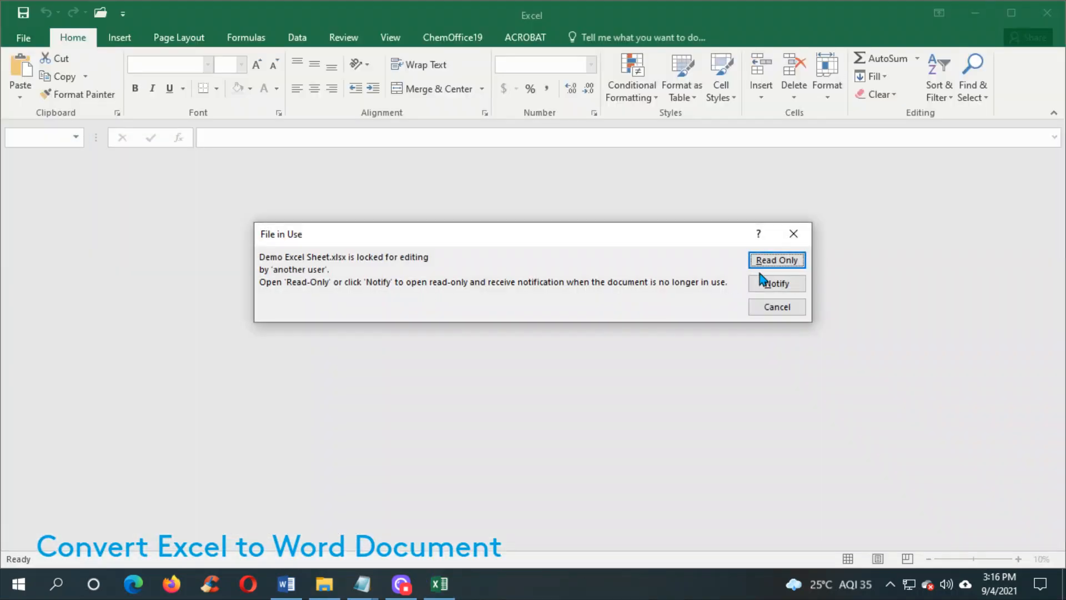
{"action": "left_click", "coordinate": [777, 284]}
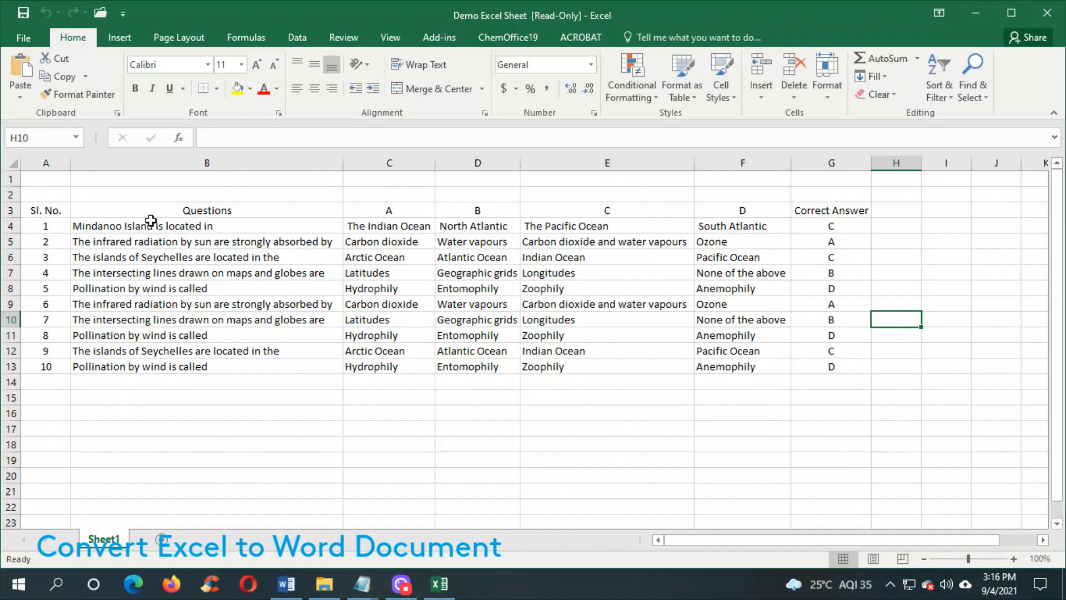
{"action": "left_click_drag", "start_coordinate": [38, 207], "coordinate": [802, 365]}
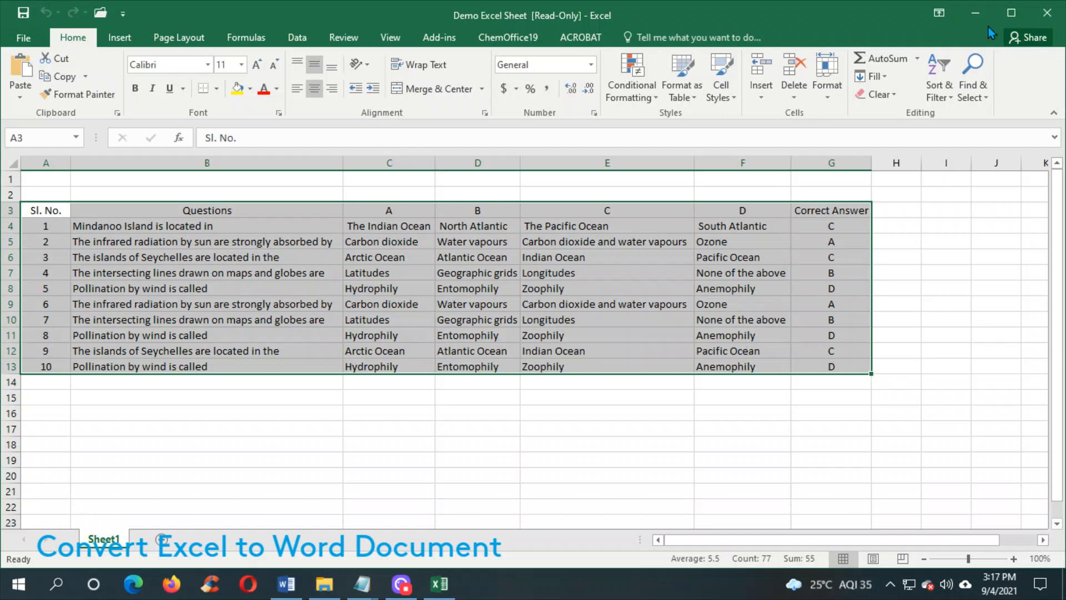
Step: Minimize the workbook, open Demo word Document from Demo folder in Word, and examine the table under Format Needed
{"action": "left_click", "coordinate": [978, 14]}
{"action": "double_click", "coordinate": [405, 298]}
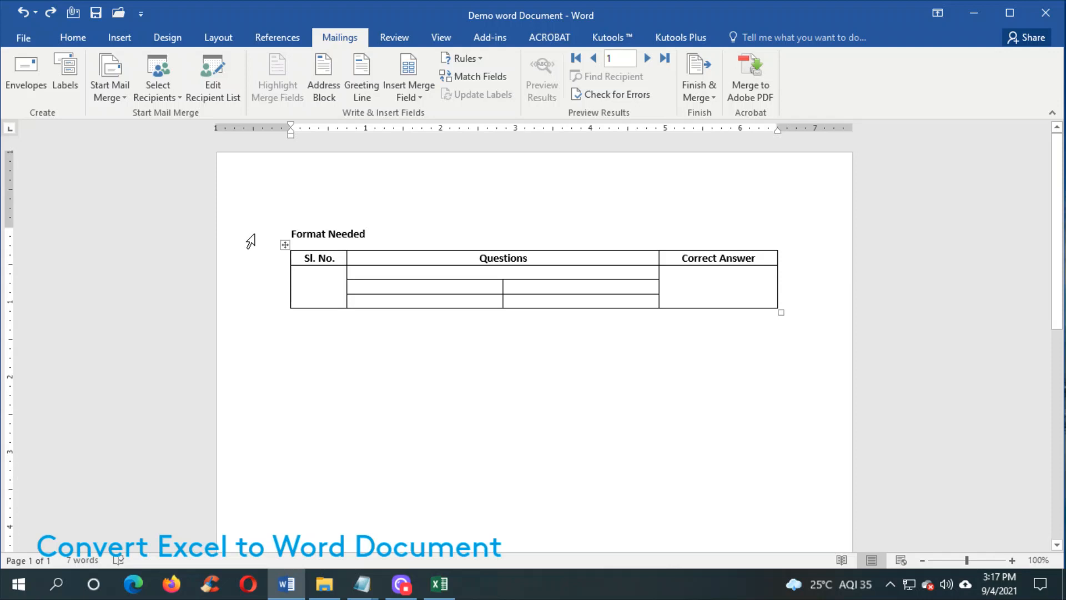
{"action": "left_click", "coordinate": [250, 240]}
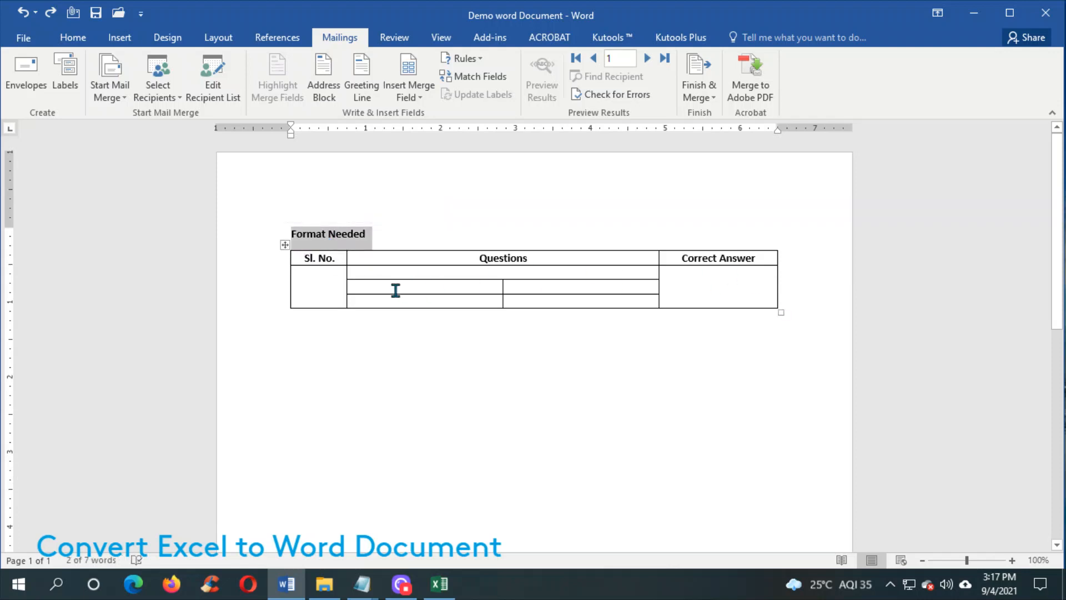
{"action": "left_click", "coordinate": [620, 349]}
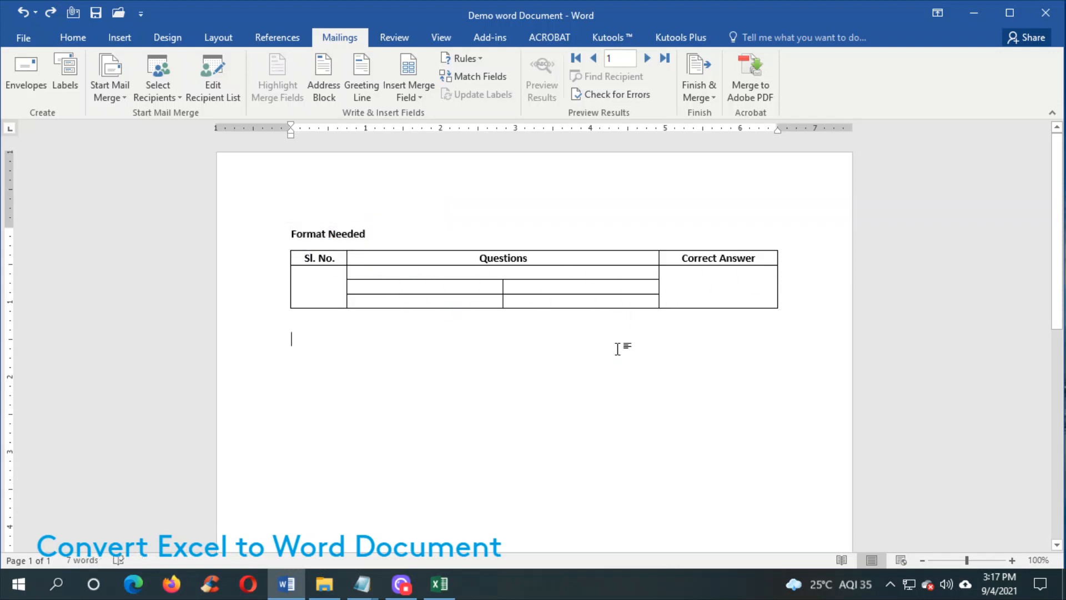
Step: Switch back to the Demo Excel Sheet workbook in Excel, try to save it, and close it
{"action": "left_click", "coordinate": [439, 584]}
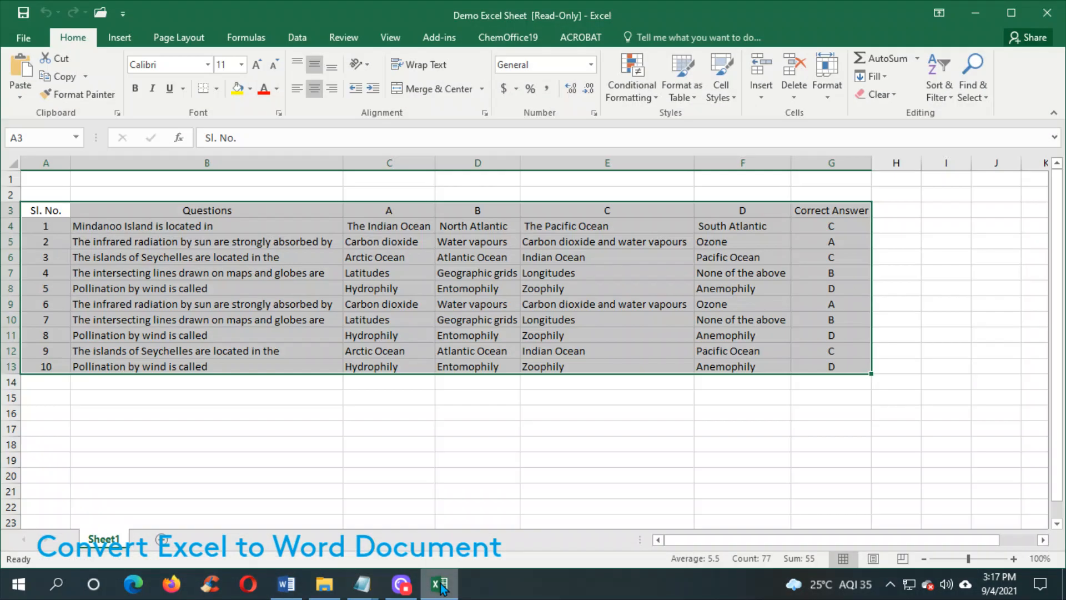
{"action": "left_click", "coordinate": [23, 15]}
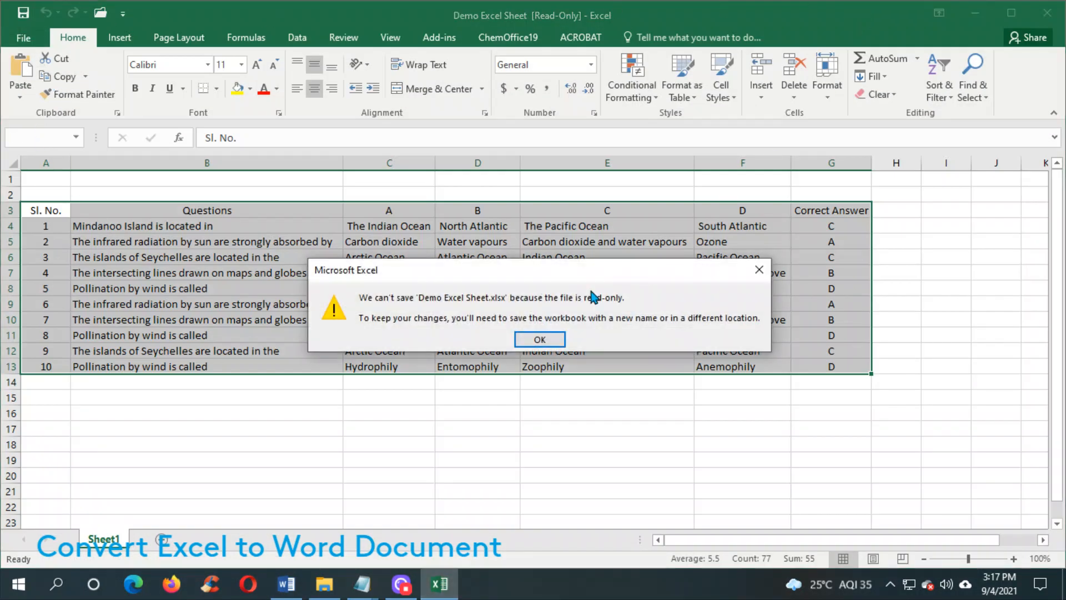
{"action": "left_click", "coordinate": [540, 340]}
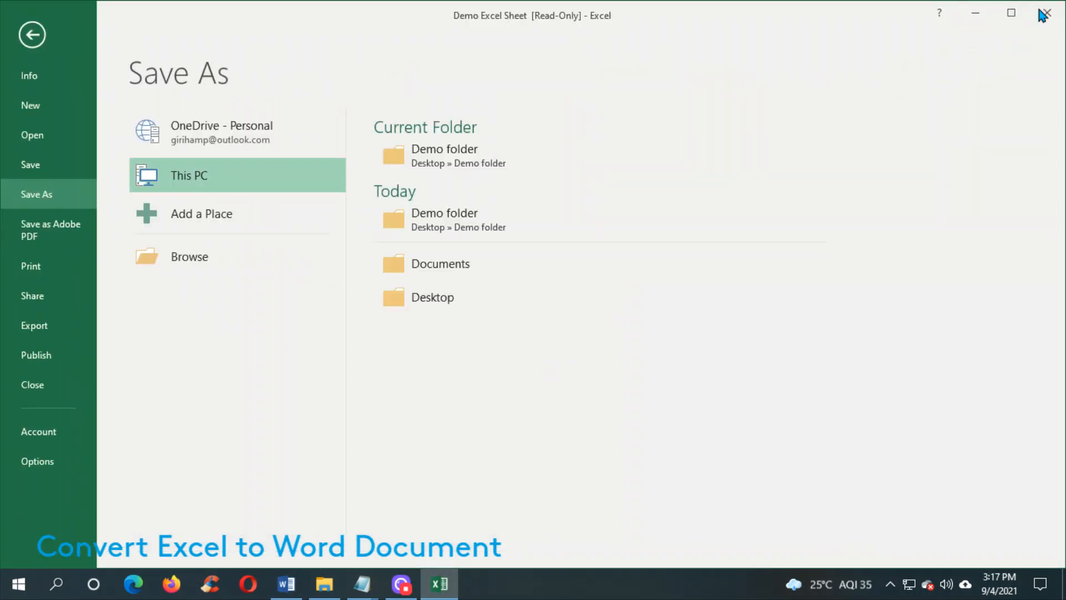
{"action": "left_click", "coordinate": [1044, 13]}
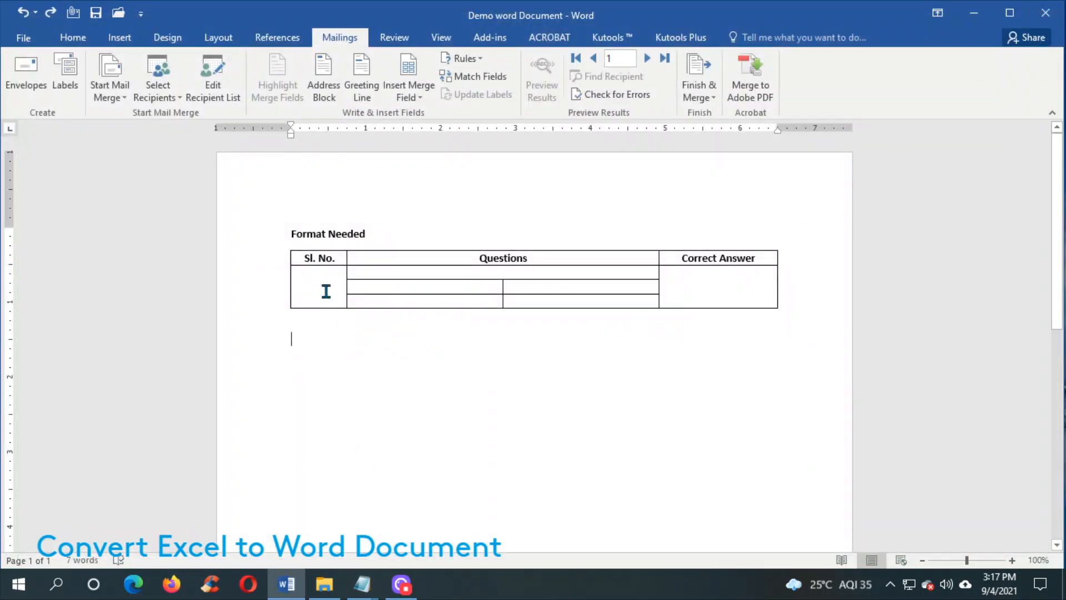
Step: Duplicate the whole Format Needed table onto the empty line below the original
{"action": "left_click", "coordinate": [285, 245]}
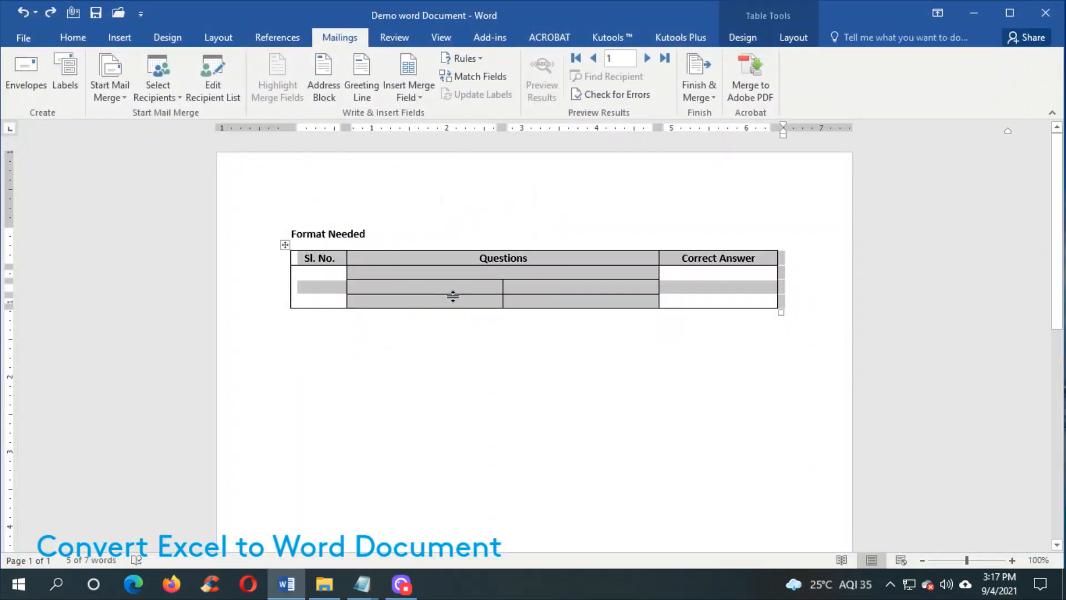
{"action": "left_click", "coordinate": [393, 355]}
{"action": "type", "text": "Sl. No.\tQuestions\tCorrect Answer"}
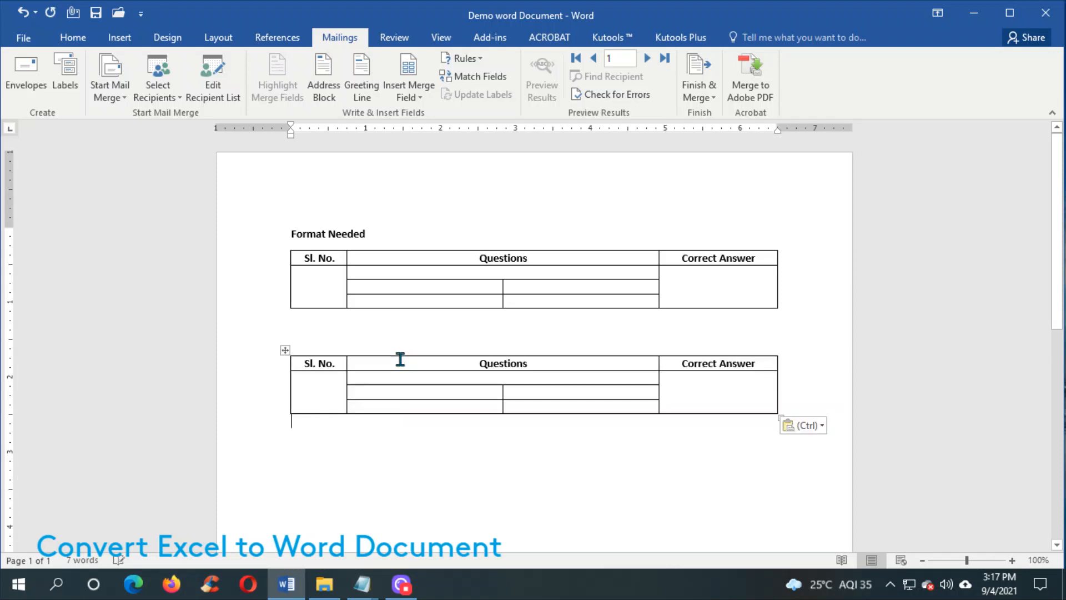
Step: Attach Sheet1$ of Demo Excel Sheet from Demo folder as the mail merge recipient list, with the first row as column headers
{"action": "left_click", "coordinate": [326, 397]}
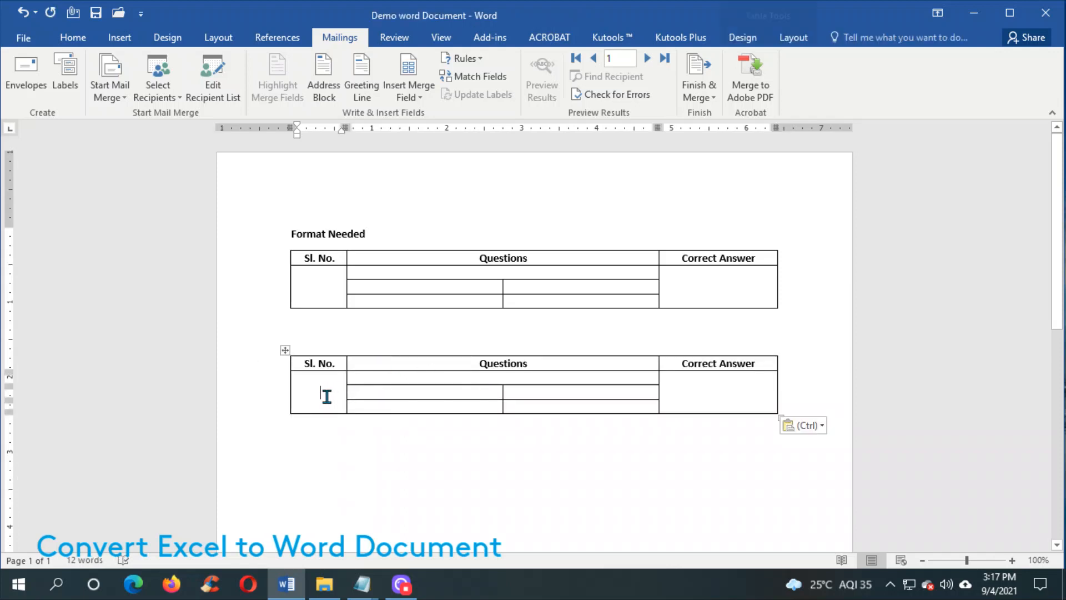
{"action": "left_click", "coordinate": [72, 38]}
{"action": "left_click", "coordinate": [336, 40]}
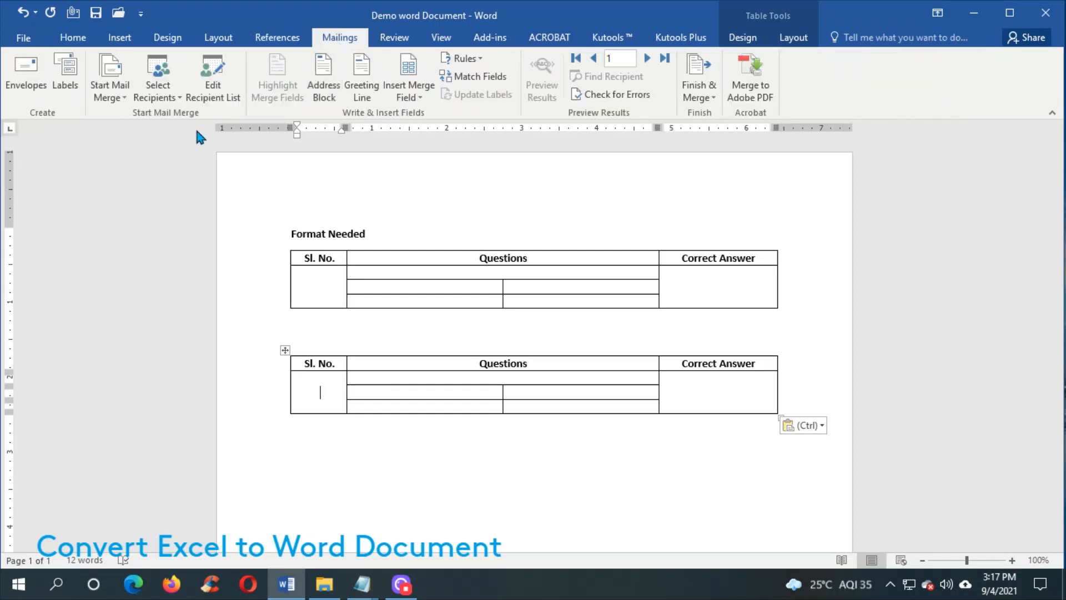
{"action": "left_click", "coordinate": [177, 108]}
{"action": "left_click", "coordinate": [169, 131]}
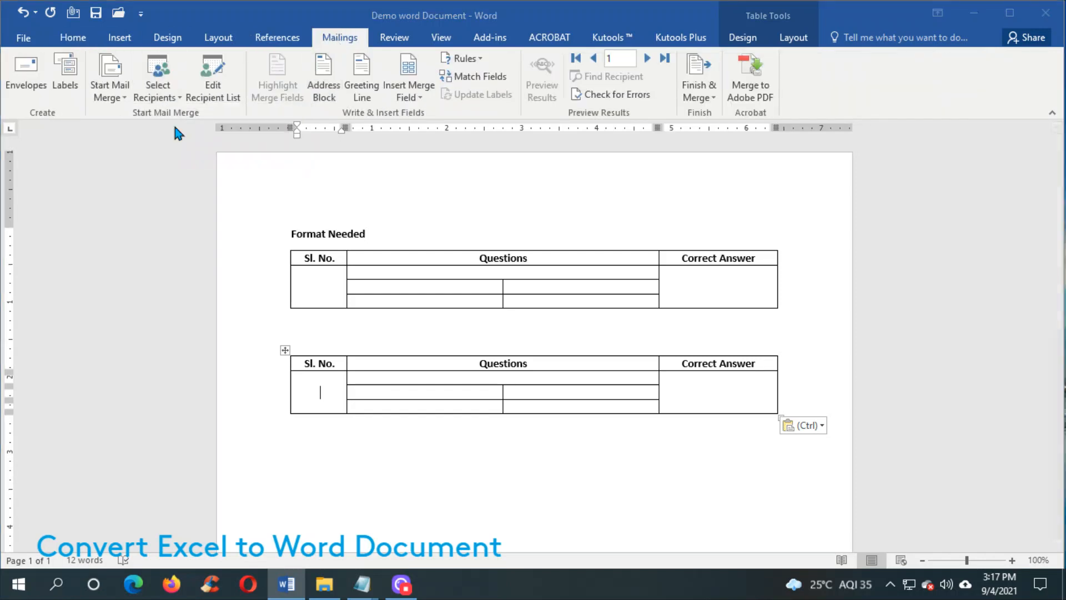
{"action": "left_click", "coordinate": [414, 285]}
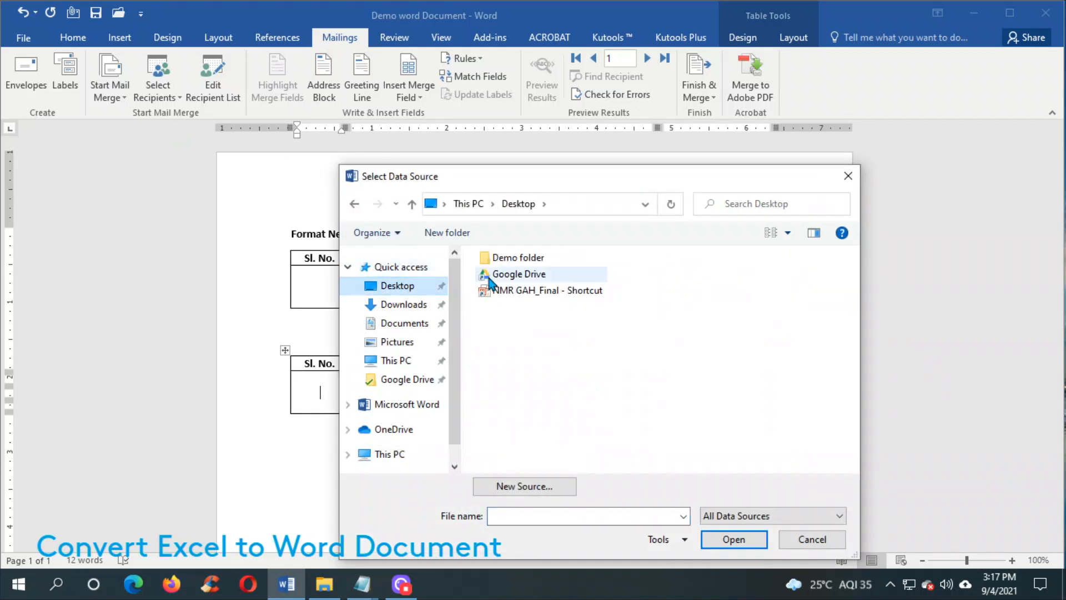
{"action": "double_click", "coordinate": [512, 259]}
{"action": "left_click", "coordinate": [518, 279]}
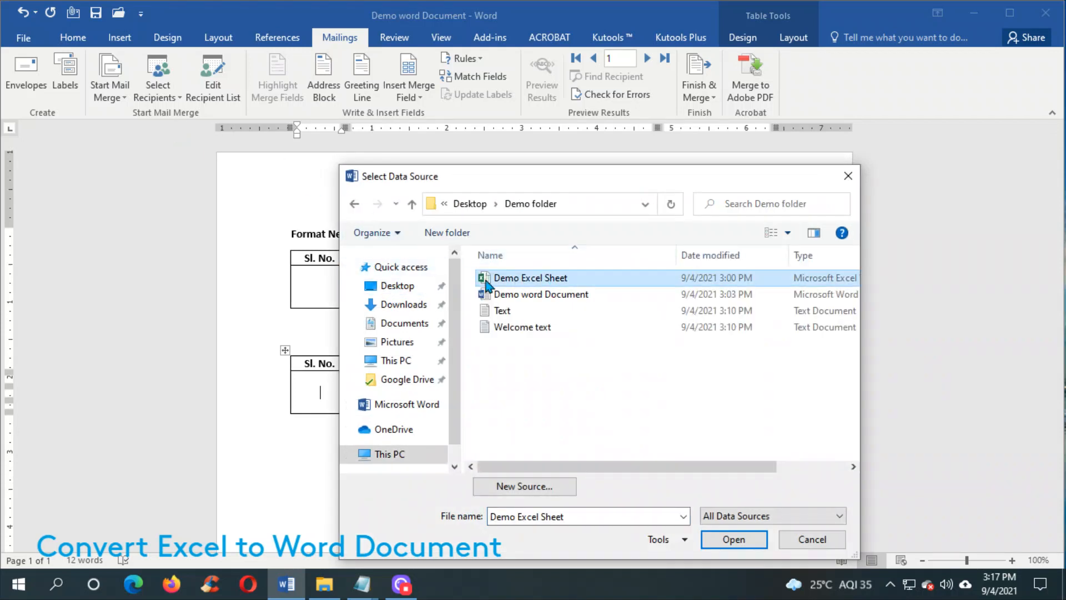
{"action": "left_click", "coordinate": [728, 536]}
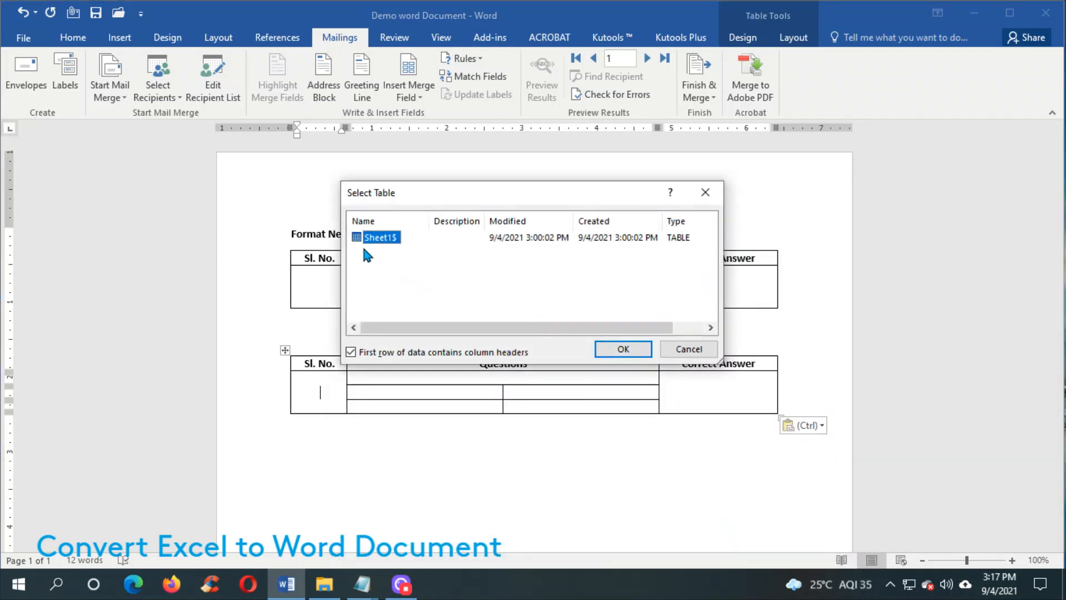
{"action": "left_click", "coordinate": [615, 351]}
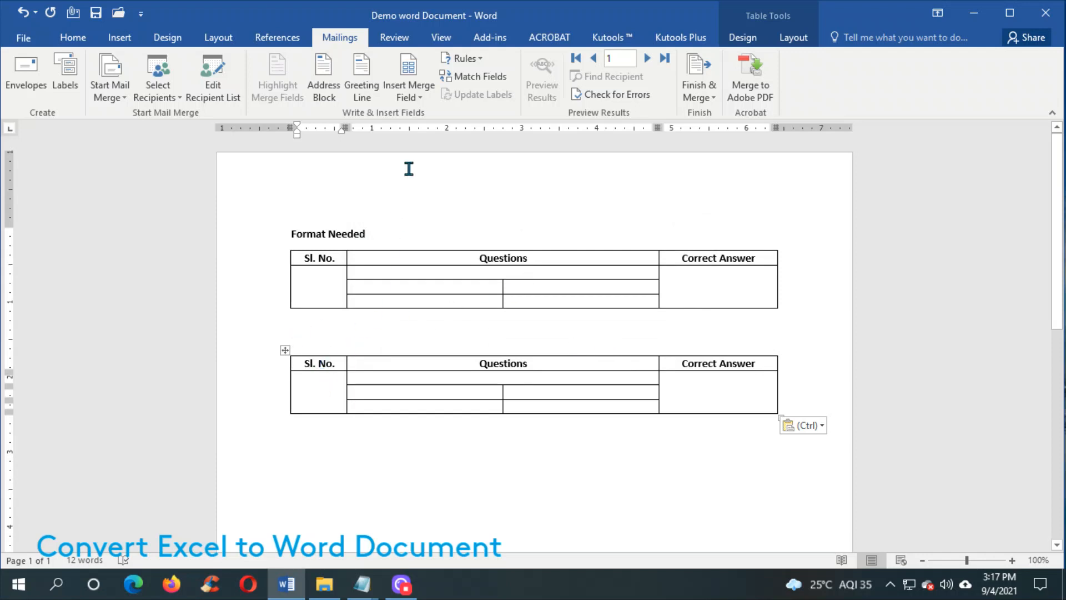
Step: Insert the Sl_No merge field in the copied table's Sl. No. cell and turn off the results preview
{"action": "left_click", "coordinate": [423, 98]}
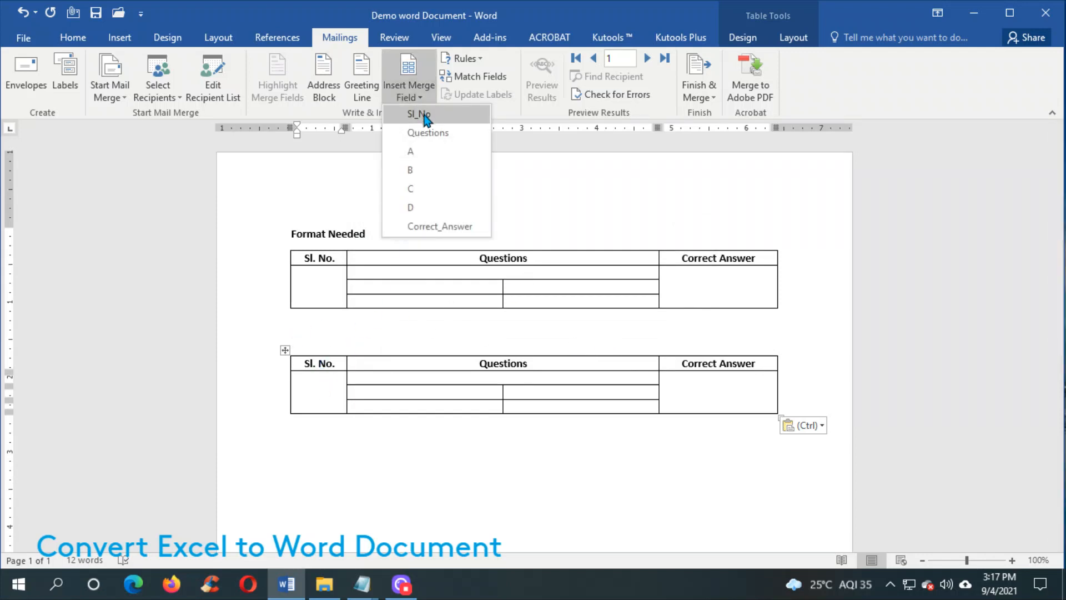
{"action": "left_click", "coordinate": [419, 114]}
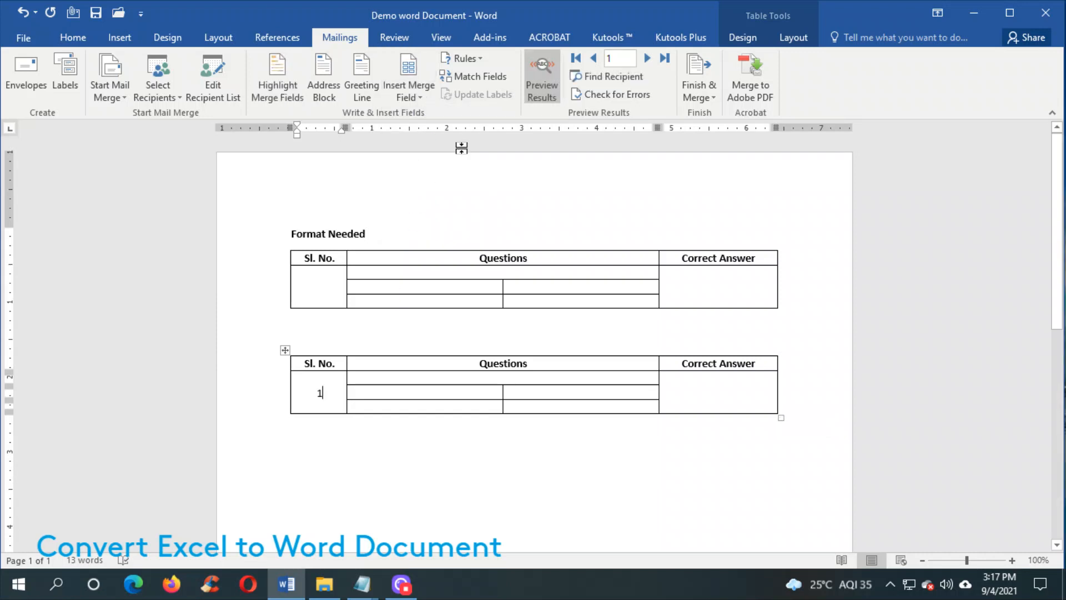
{"action": "left_click", "coordinate": [542, 83]}
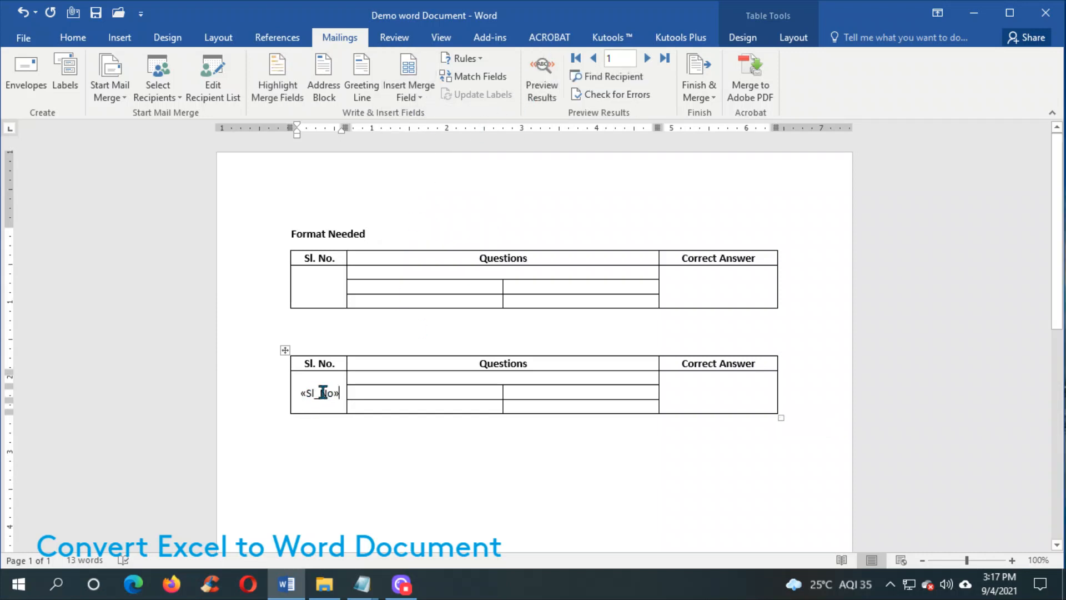
Step: Insert the Questions merge field in the wide cell under the copied table's Questions heading
{"action": "left_click", "coordinate": [356, 379]}
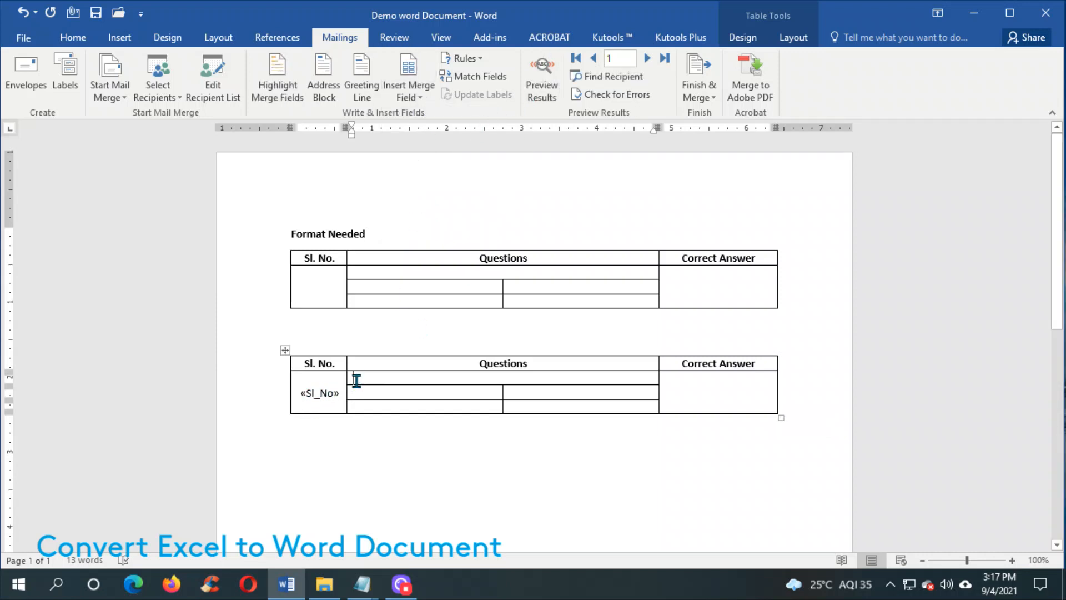
{"action": "left_click", "coordinate": [409, 94]}
{"action": "left_click", "coordinate": [428, 133]}
Step: Fill the first option row with the labels "A." and "B." as plain text, each followed by its A or B merge field
{"action": "left_click", "coordinate": [409, 393]}
{"action": "type", "text": "A."}
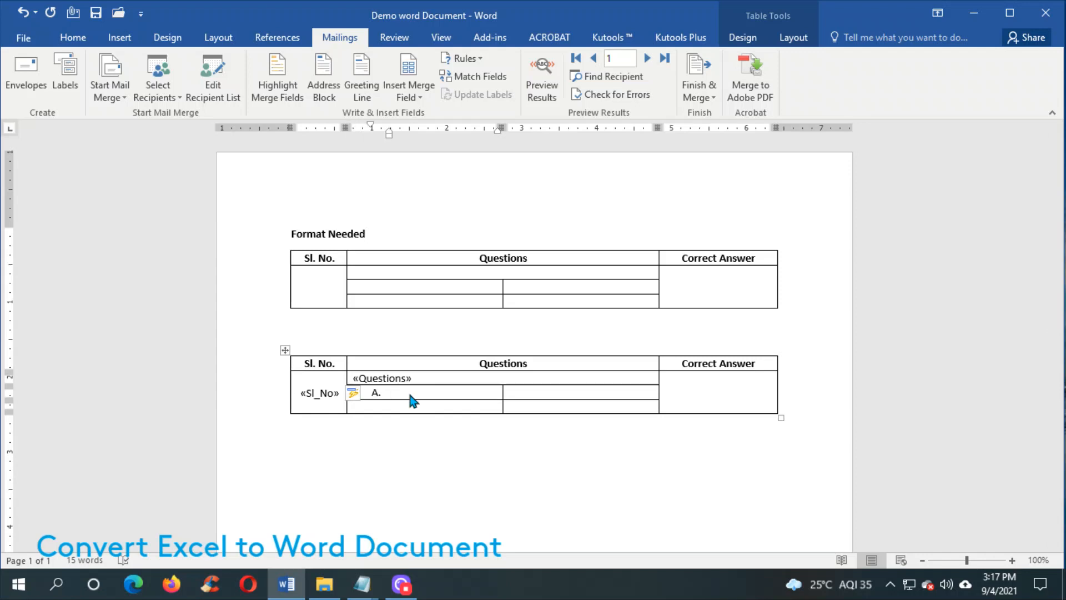
{"action": "key", "text": "ctrl+z"}
{"action": "left_click", "coordinate": [410, 92]}
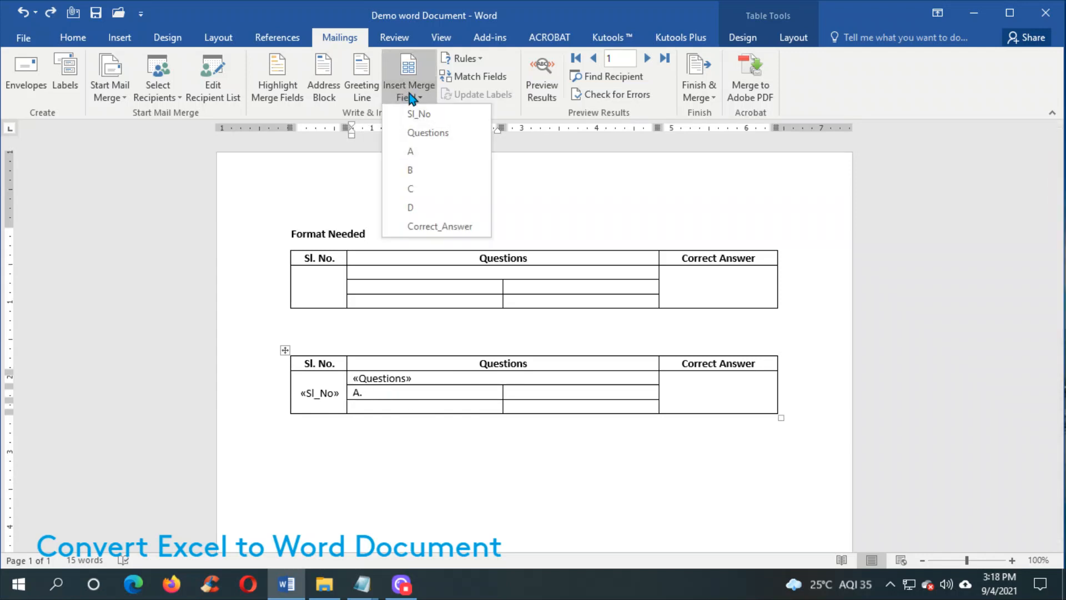
{"action": "left_click", "coordinate": [427, 153]}
{"action": "left_click", "coordinate": [520, 392]}
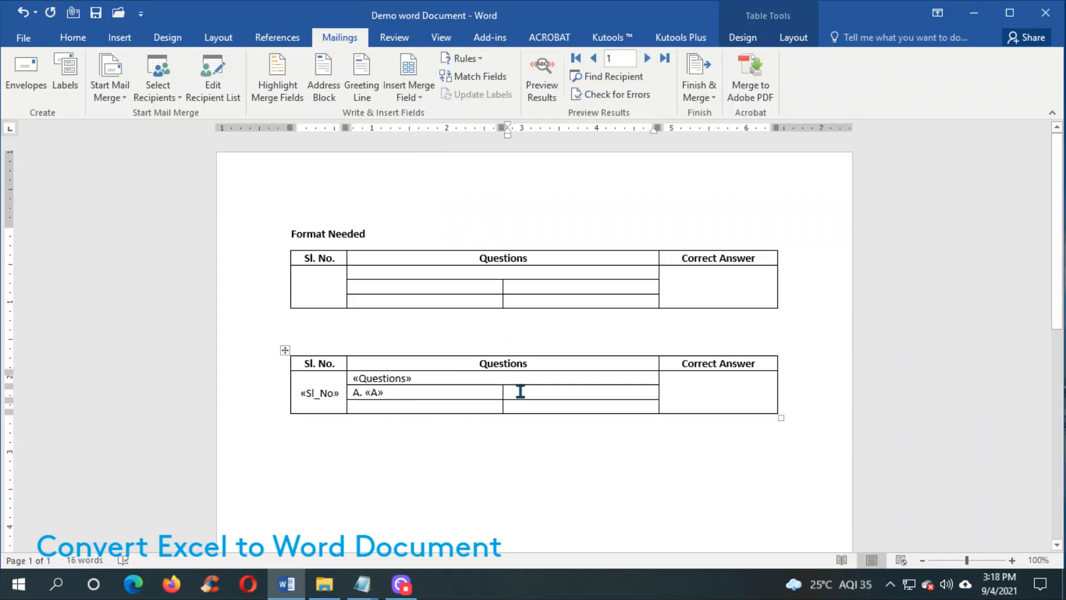
{"action": "type", "text": "B."}
{"action": "left_click", "coordinate": [409, 78]}
{"action": "left_click", "coordinate": [427, 171]}
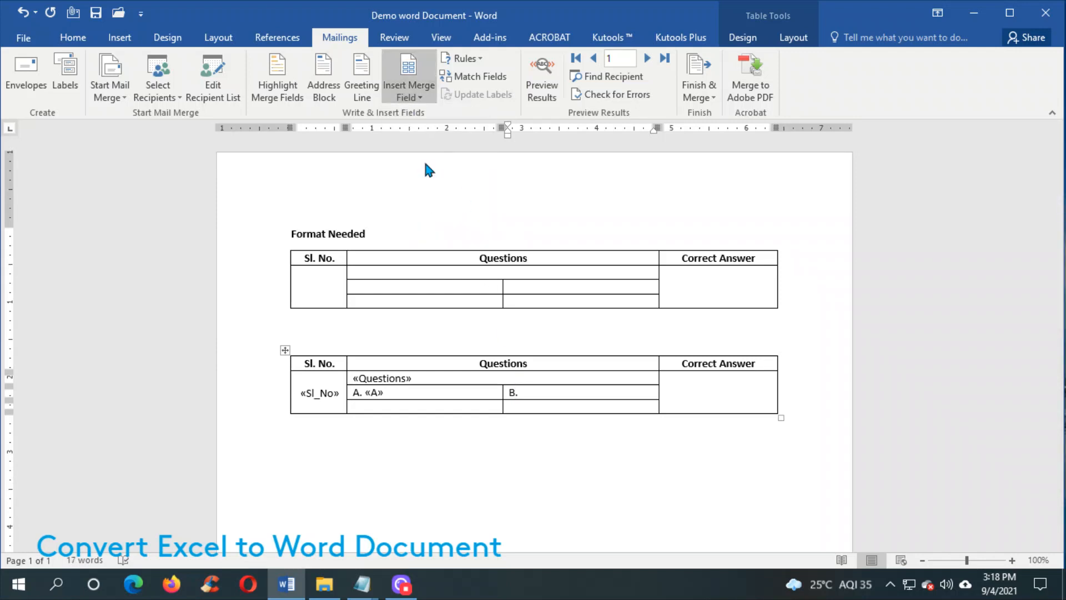
Step: Fill the second option row with the labels "C." and "D.", each followed by its C or D merge field
{"action": "left_click", "coordinate": [372, 409]}
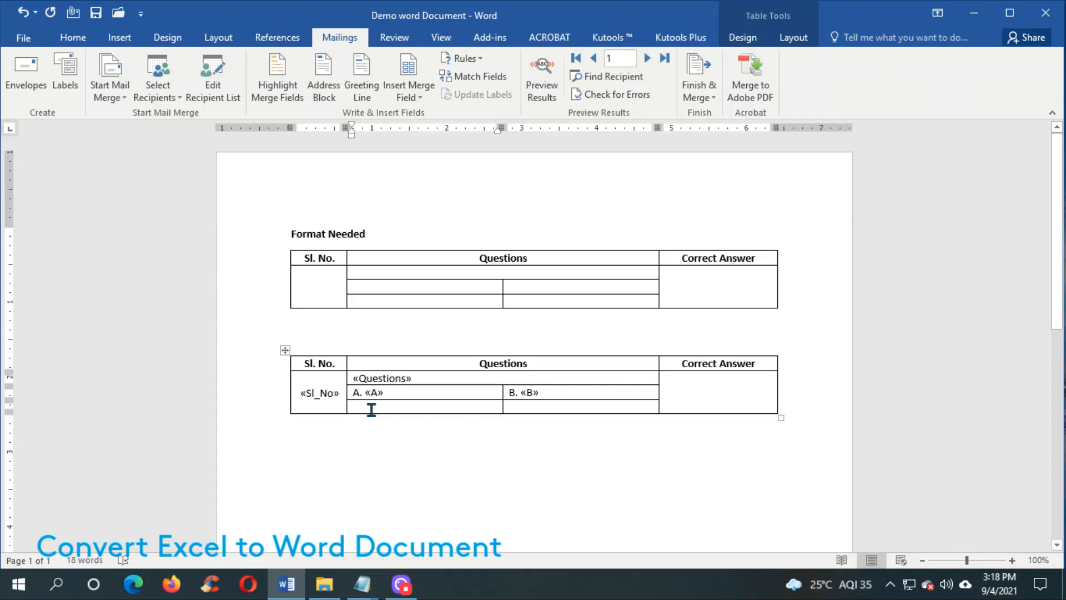
{"action": "type", "text": "C."}
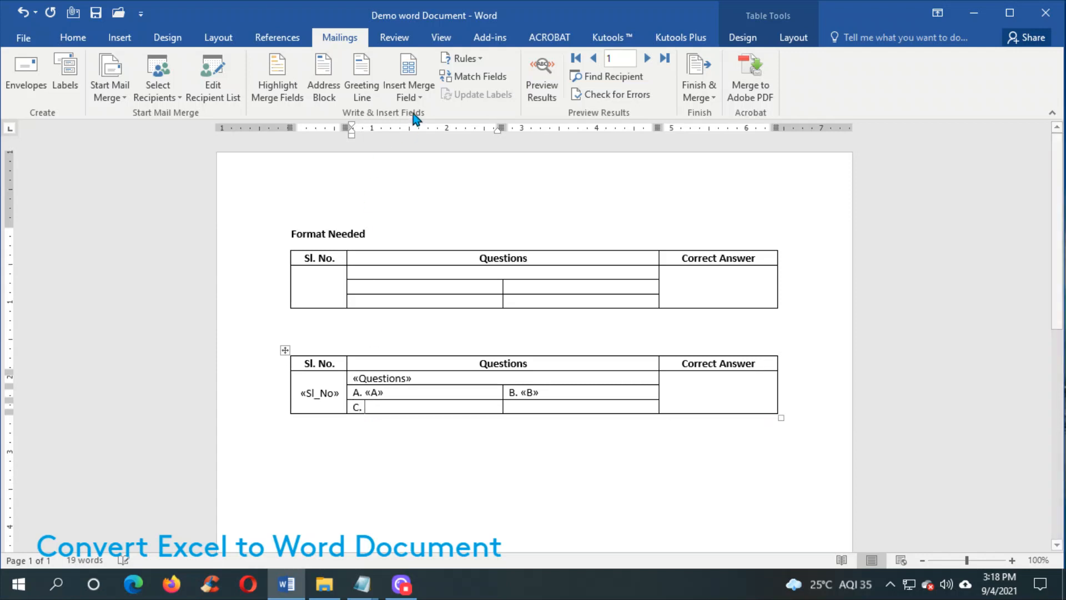
{"action": "left_click", "coordinate": [408, 92]}
{"action": "left_click", "coordinate": [433, 190]}
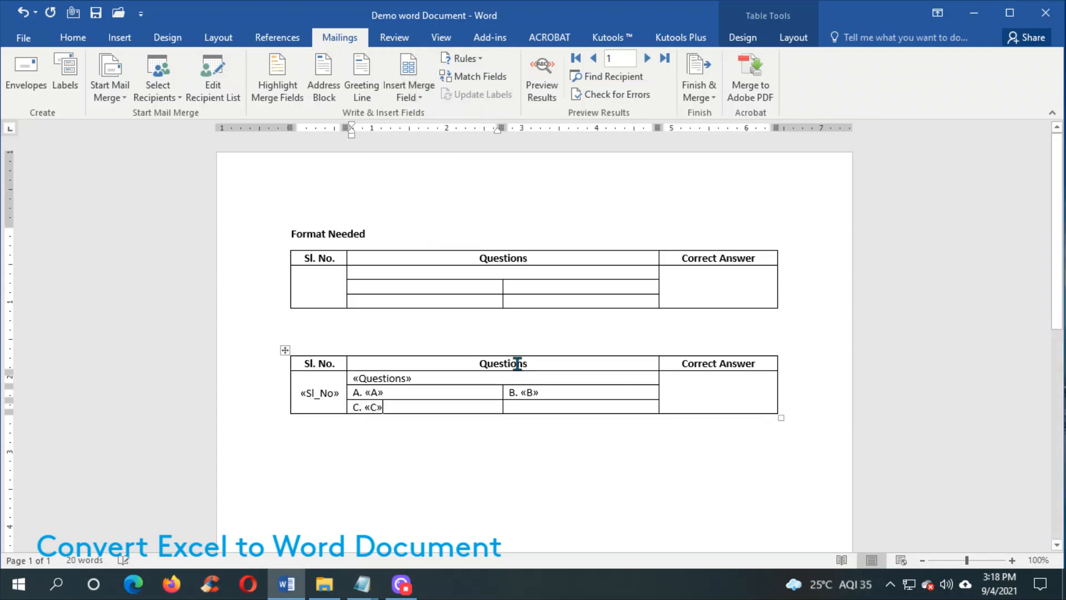
{"action": "left_click", "coordinate": [525, 405]}
{"action": "type", "text": "D."}
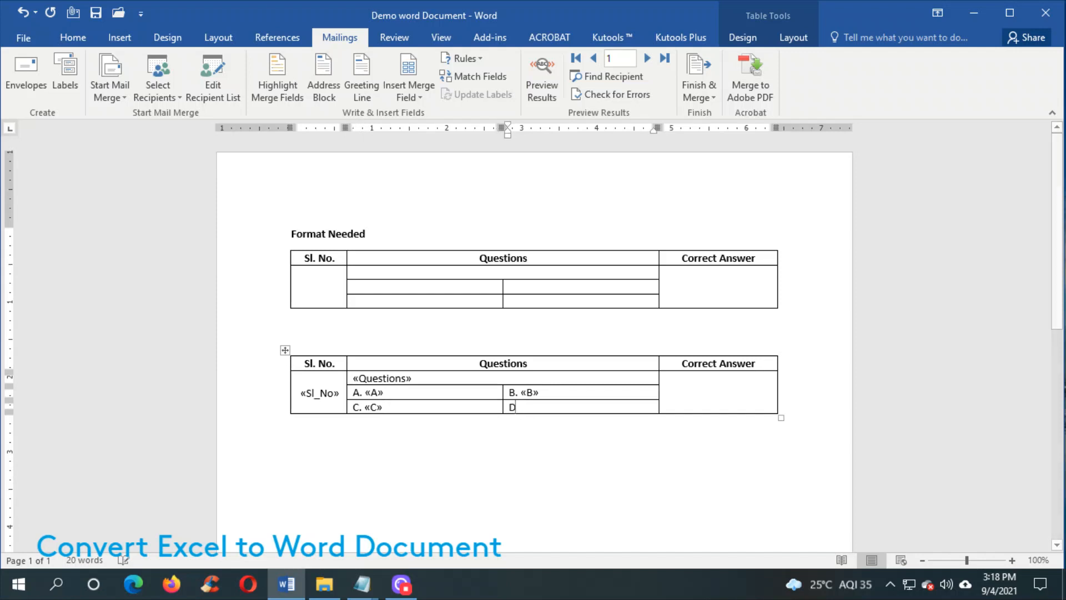
{"action": "left_click", "coordinate": [408, 92]}
{"action": "left_click", "coordinate": [425, 207]}
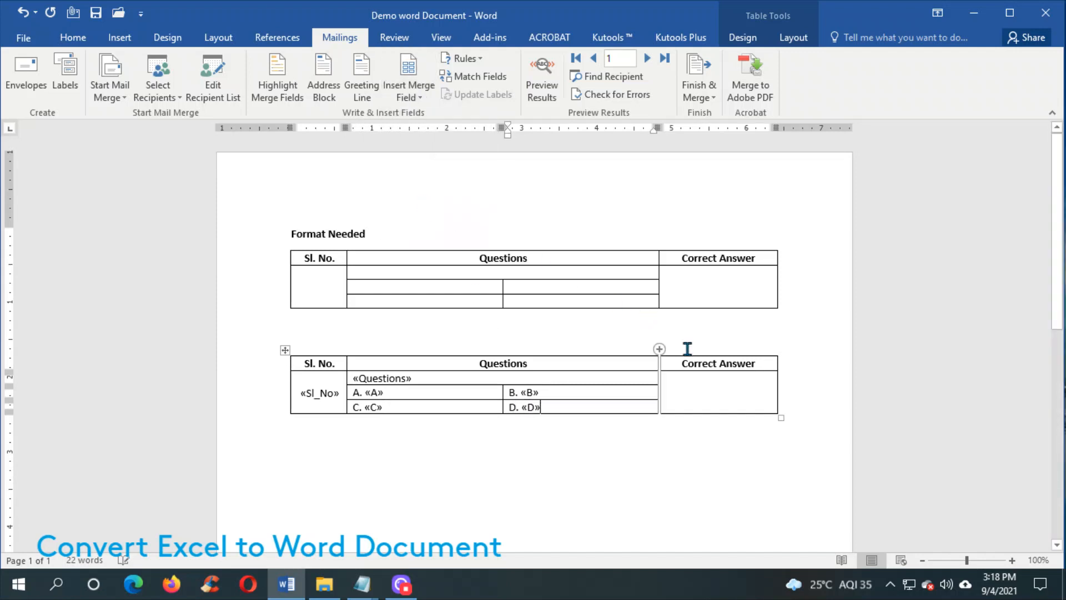
Step: Insert the Correct_Answer merge field in the empty cell under the copied table's Correct Answer heading
{"action": "left_click", "coordinate": [706, 392]}
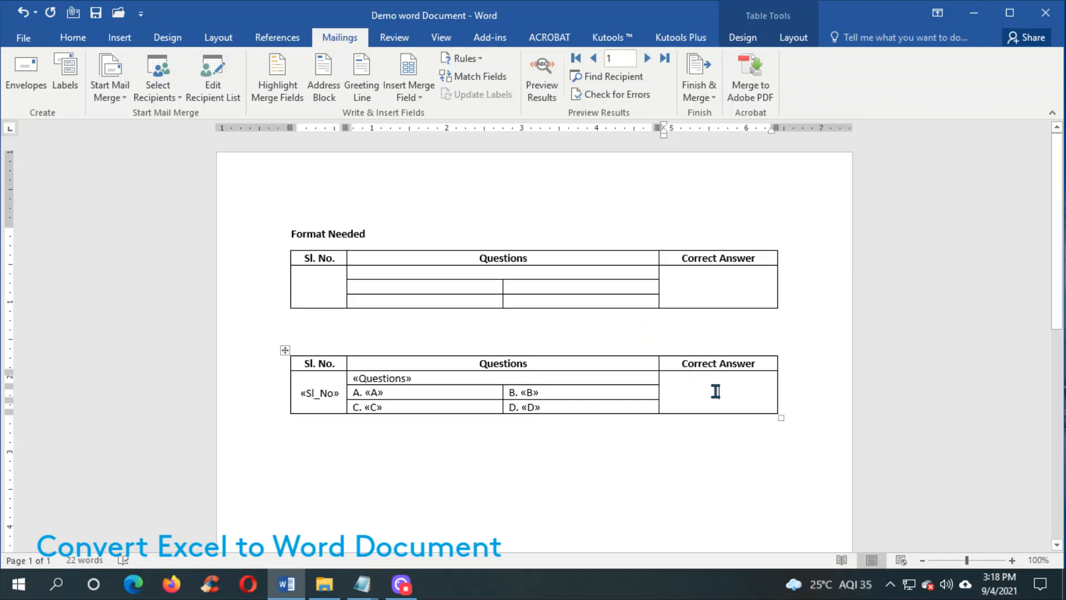
{"action": "left_click", "coordinate": [407, 94]}
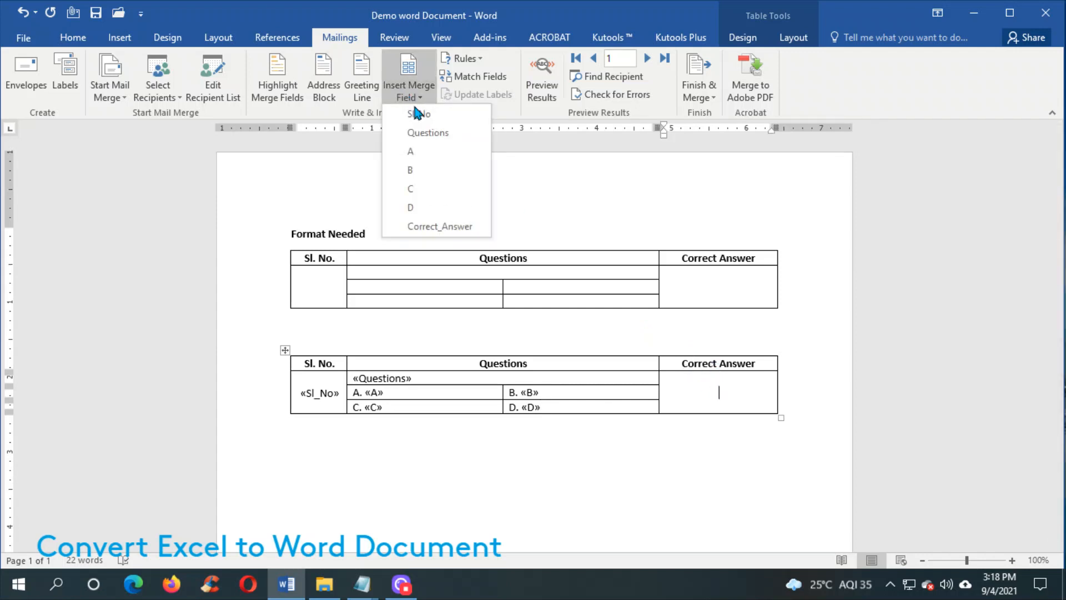
{"action": "left_click", "coordinate": [438, 221]}
{"action": "left_click", "coordinate": [721, 393]}
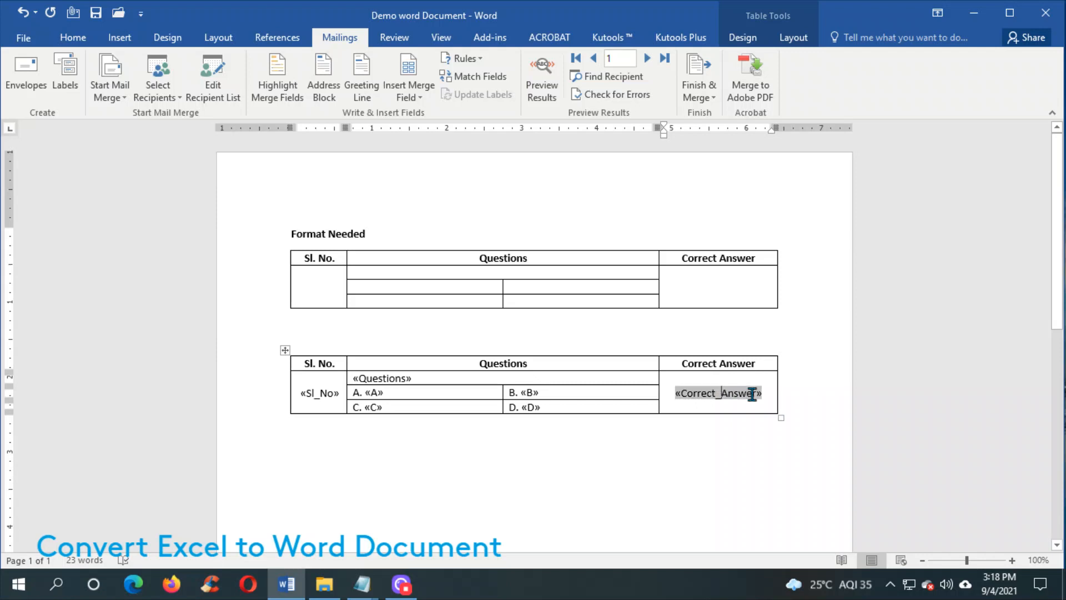
Step: Open the Text file from Demo folder in a maximized Notepad window and write "Copy and paste" in it
{"action": "left_click", "coordinate": [302, 383]}
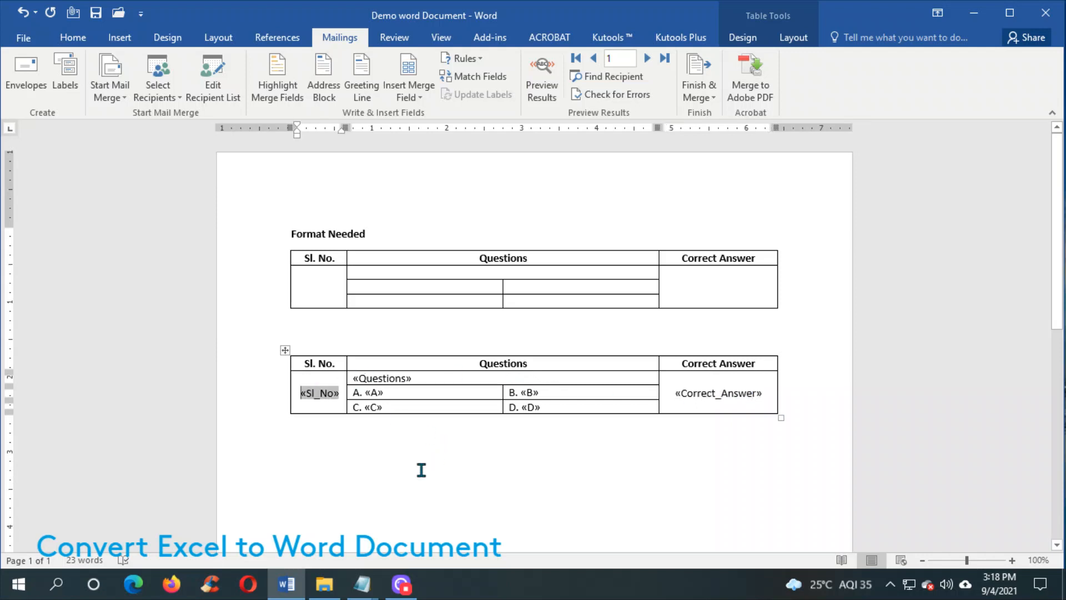
{"action": "left_click", "coordinate": [328, 592]}
{"action": "double_click", "coordinate": [371, 313]}
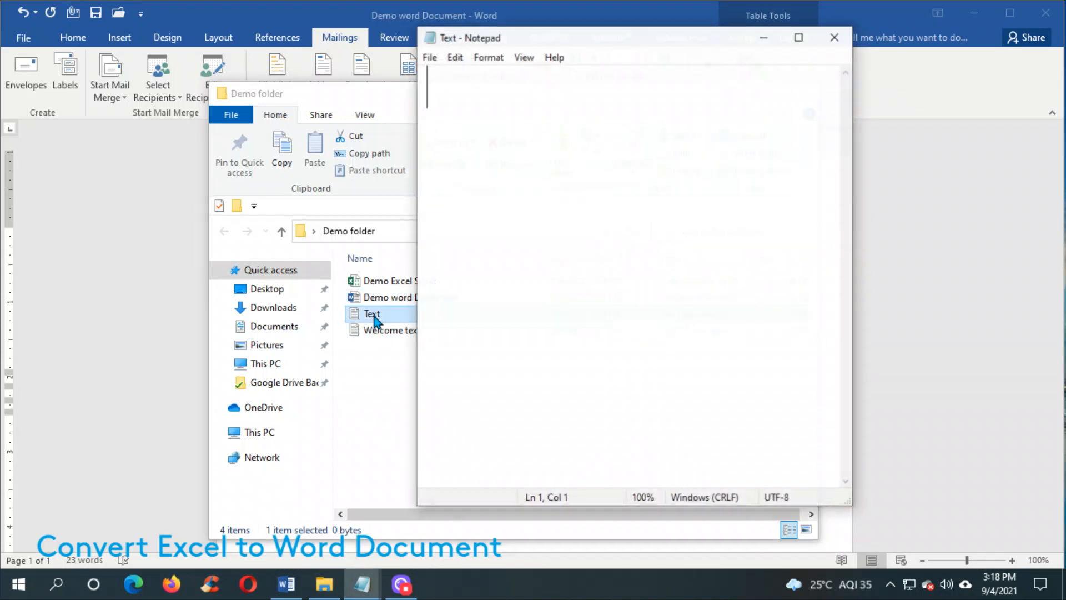
{"action": "left_click", "coordinate": [798, 37]}
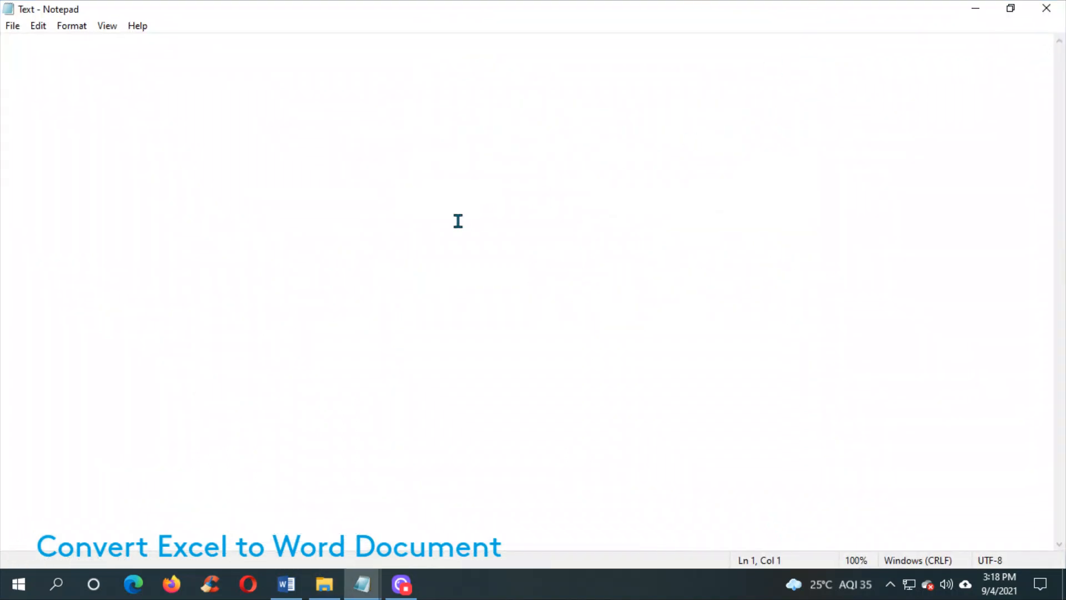
{"action": "type", "text": "C"}
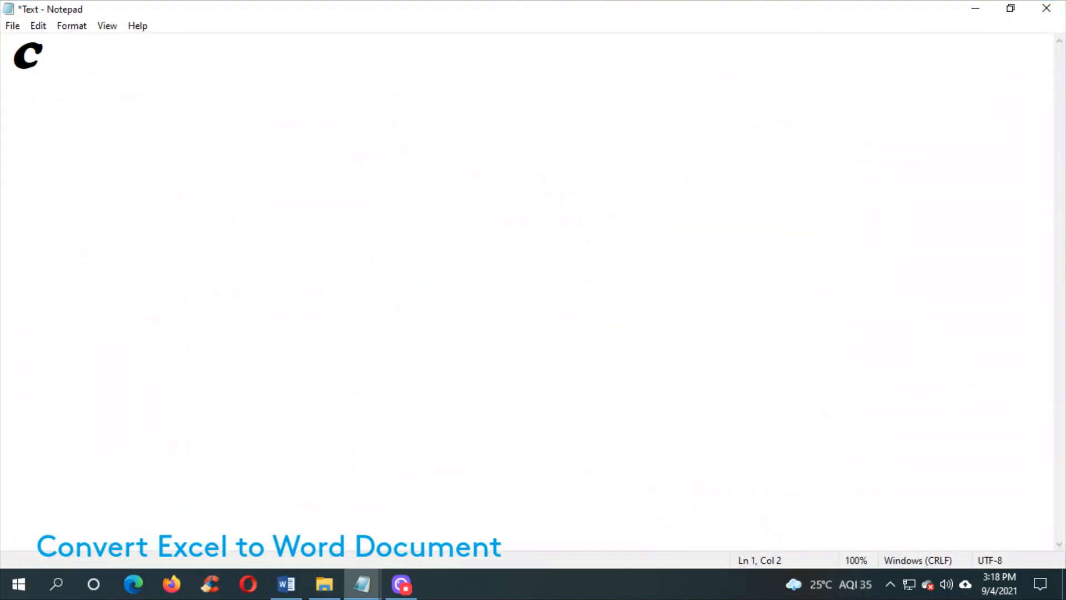
{"action": "type", "text": "opy and "}
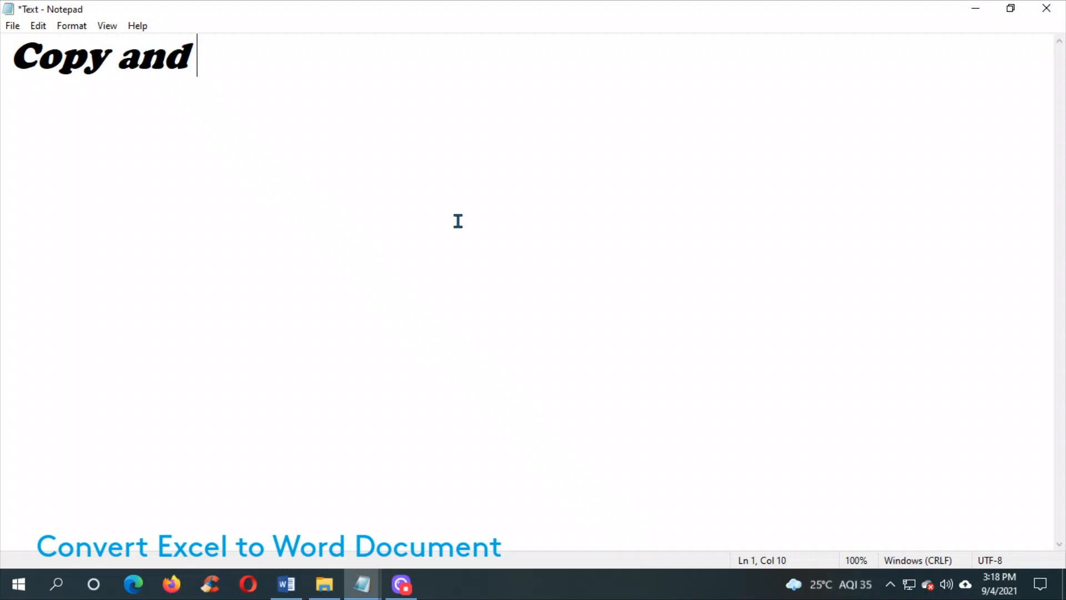
{"action": "type", "text": "paste"}
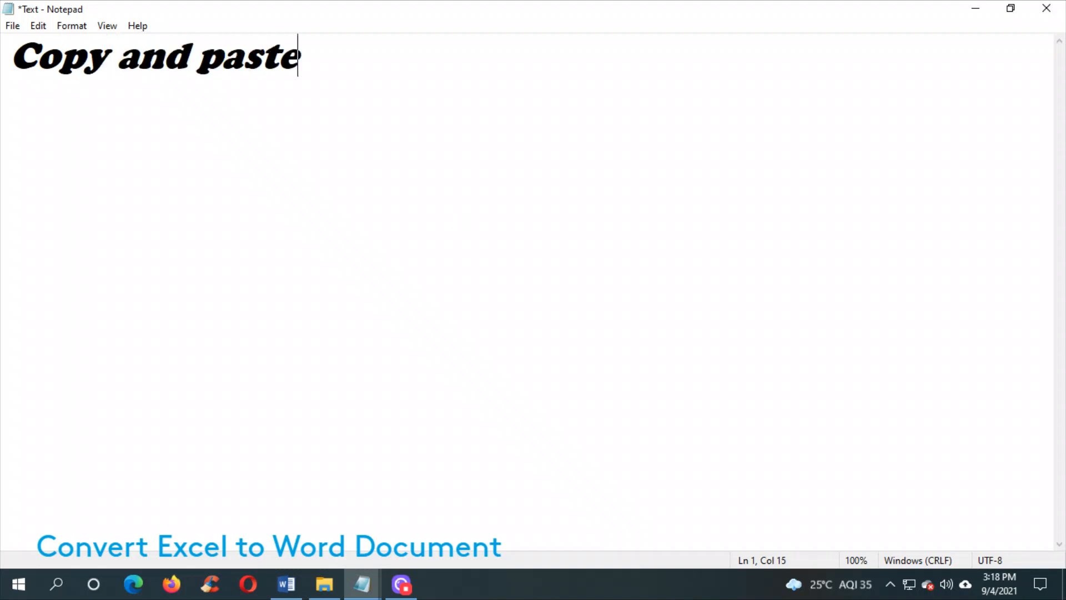
{"action": "key", "text": "alt+Tab"}
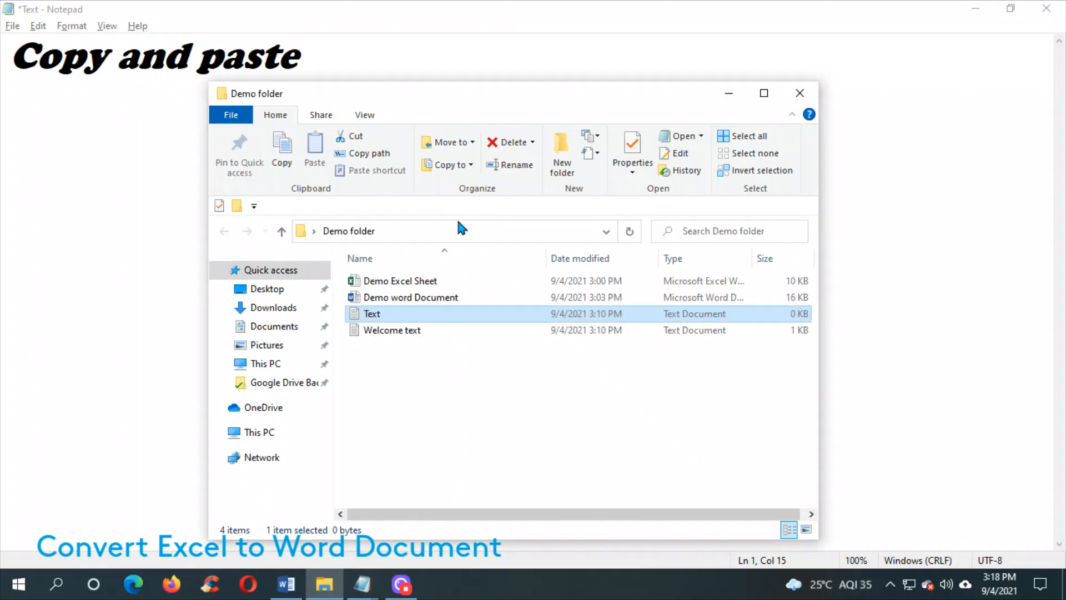
{"action": "key", "text": "alt+Tab"}
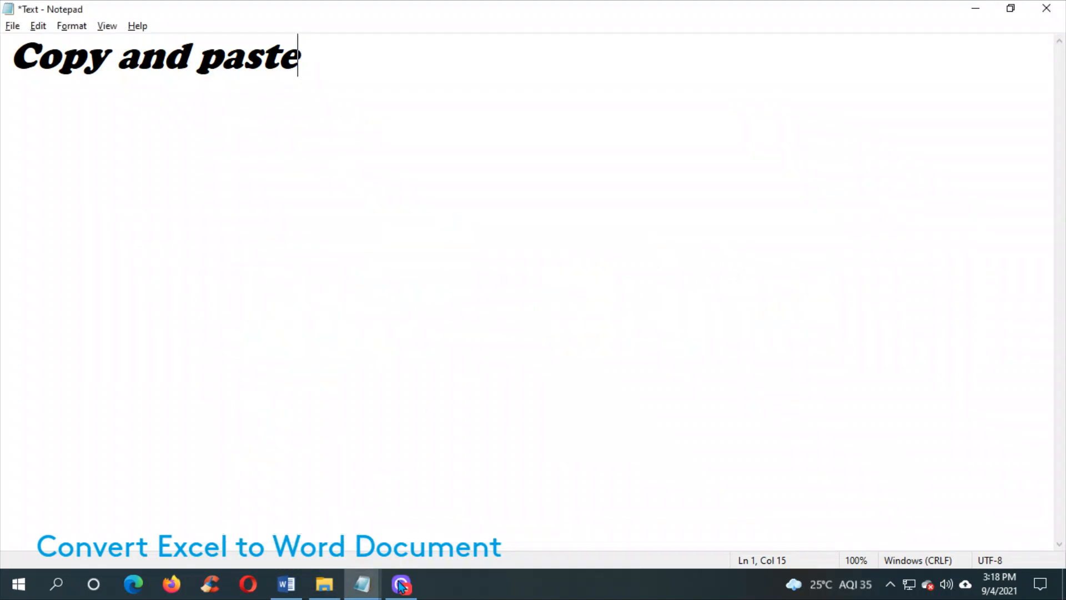
Step: Back in Word, duplicate the filled merge-field rows below the first question block and insert a Next Record rule before the copy's Sl_No field
{"action": "left_click", "coordinate": [286, 584]}
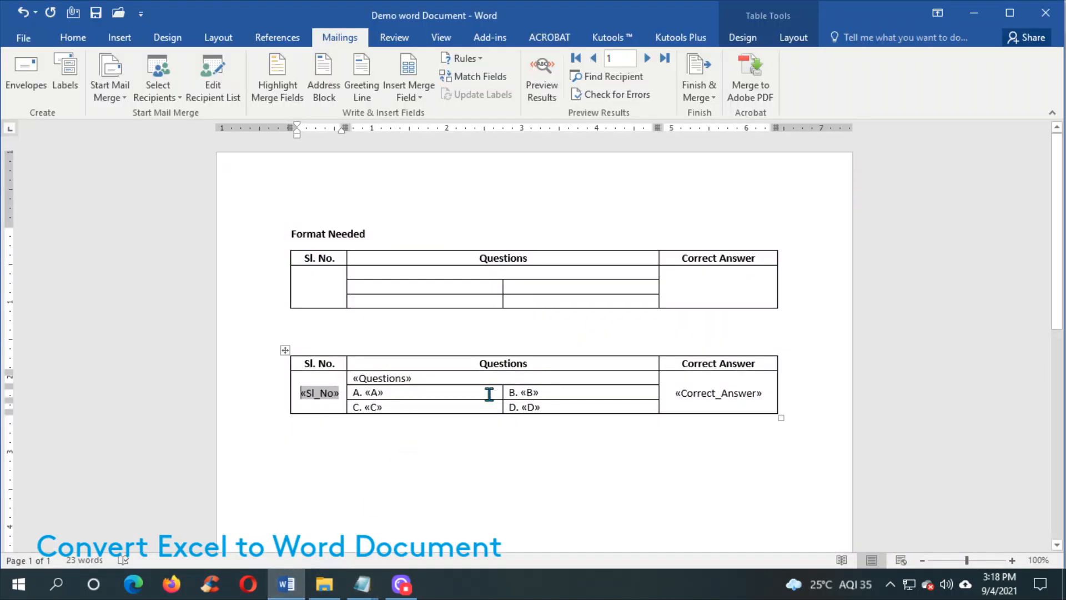
{"action": "left_click_drag", "start_coordinate": [300, 378], "coordinate": [745, 402]}
{"action": "left_click_drag", "start_coordinate": [580, 404], "coordinate": [589, 410]}
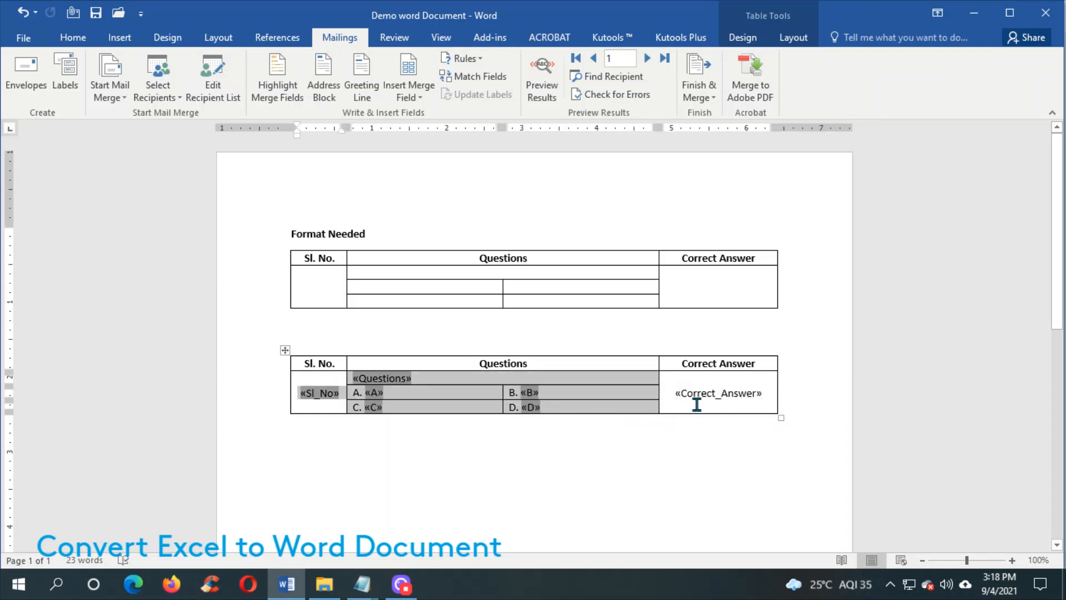
{"action": "left_click_drag", "start_coordinate": [697, 405], "coordinate": [697, 404]}
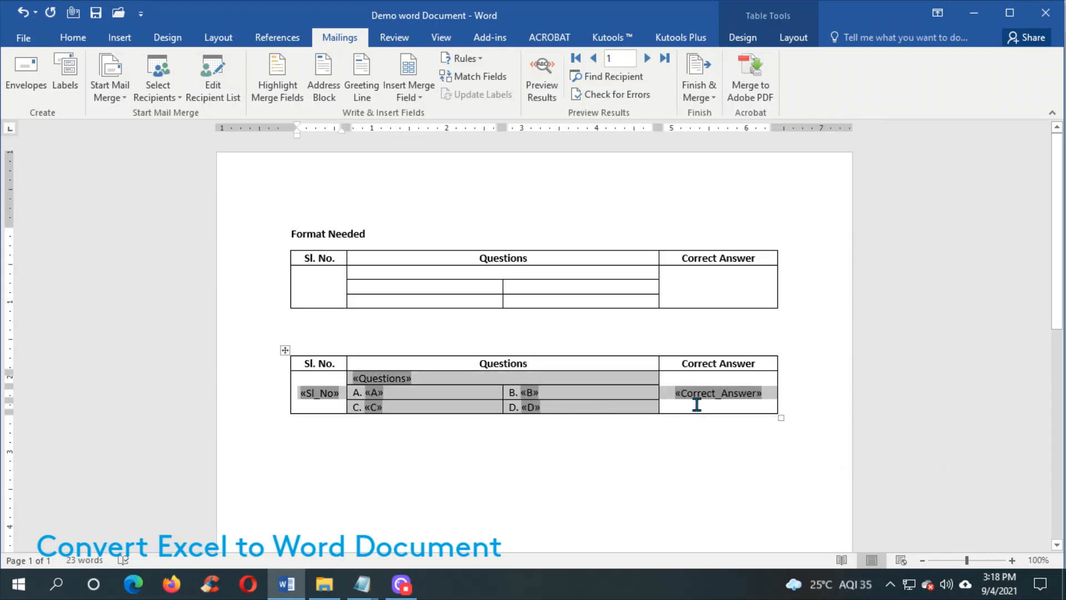
{"action": "key", "text": "ctrl+v"}
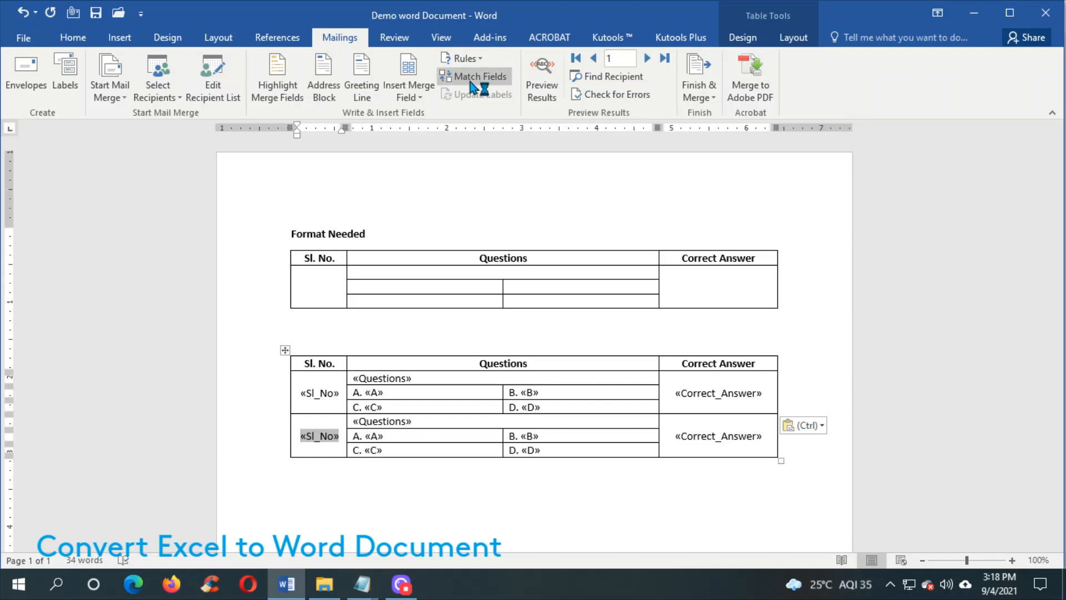
{"action": "left_click", "coordinate": [476, 62]}
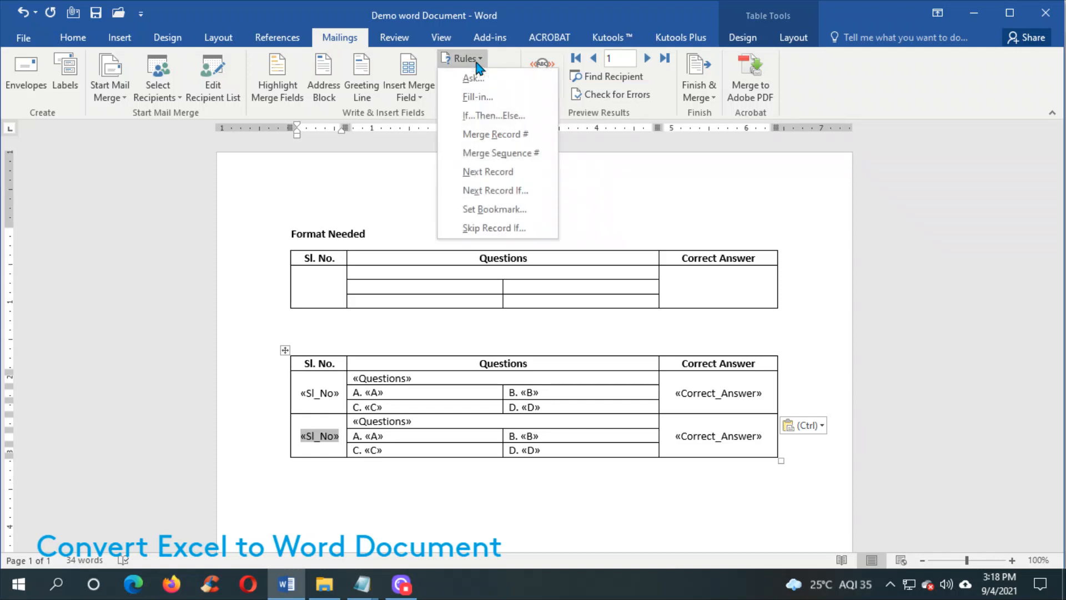
{"action": "left_click", "coordinate": [482, 173]}
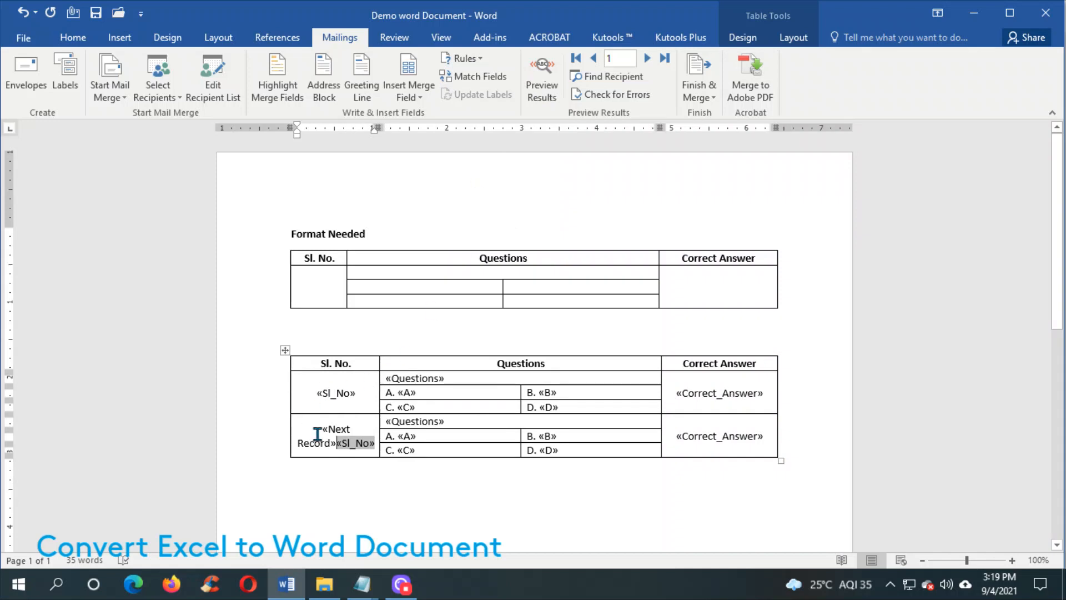
Step: Copy the question block containing the Next Record rule and paste it repeatedly below until the table holds ten question blocks
{"action": "left_click", "coordinate": [317, 433]}
{"action": "left_click_drag", "start_coordinate": [314, 423], "coordinate": [549, 451]}
{"action": "left_click", "coordinate": [682, 454]}
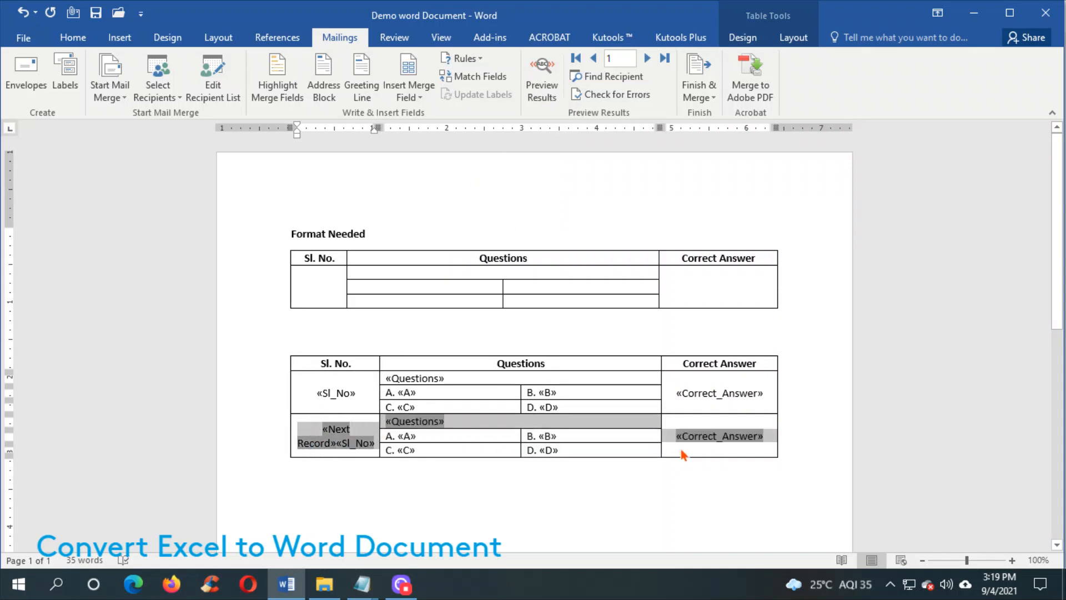
{"action": "left_click_drag", "start_coordinate": [683, 454], "coordinate": [688, 470]}
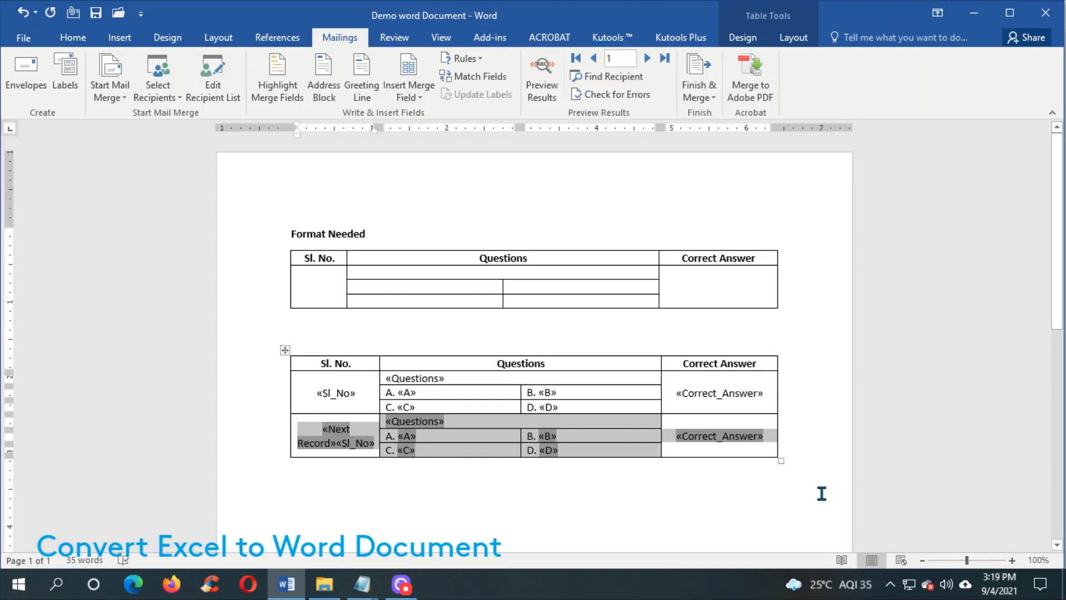
{"action": "mouse_move", "coordinate": [362, 584]}
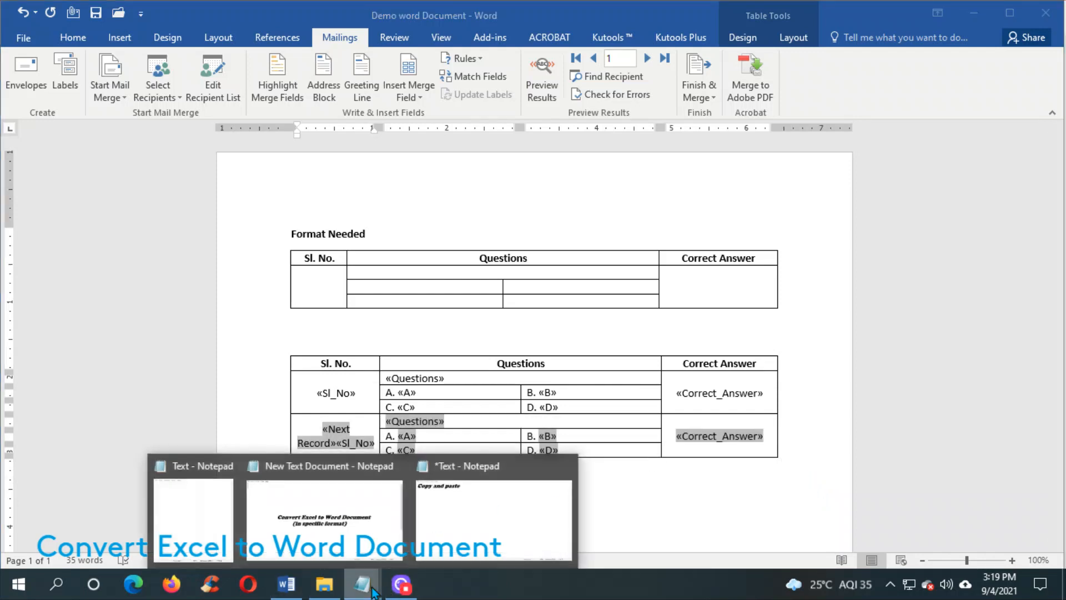
{"action": "left_click", "coordinate": [473, 524]}
{"action": "left_click_drag", "start_coordinate": [14, 56], "coordinate": [298, 56]}
{"action": "left_click", "coordinate": [973, 9]}
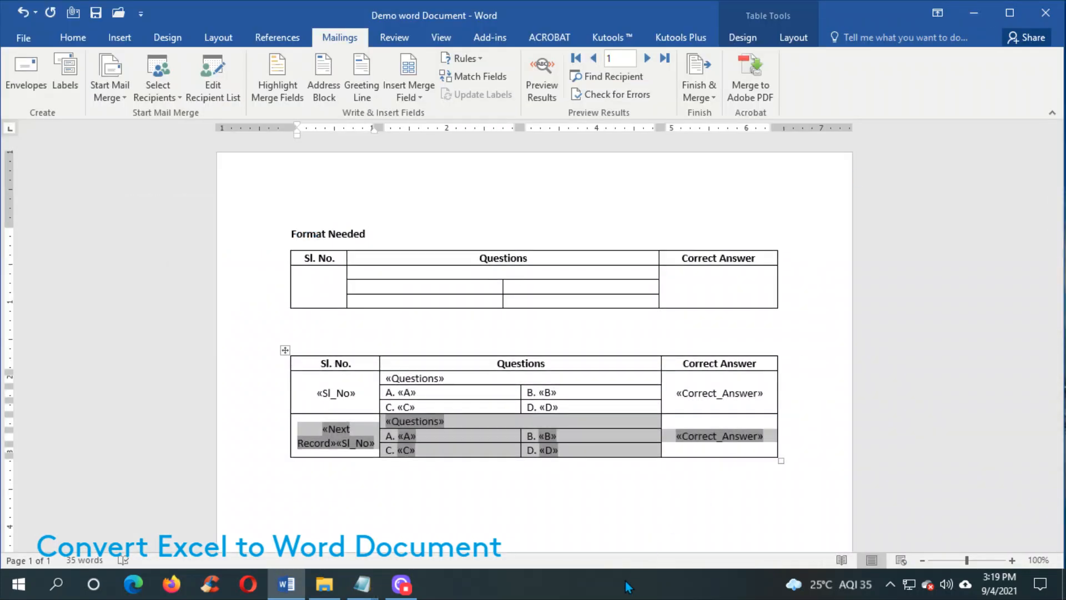
{"action": "key", "text": "ctrl+v"}
{"action": "type", "text": "«Next Record»«Sl_No»\t«Questions»\tA. «A»\tB. «B»\tC. «C»\tD. «D»\t«Correct_Answer»"}
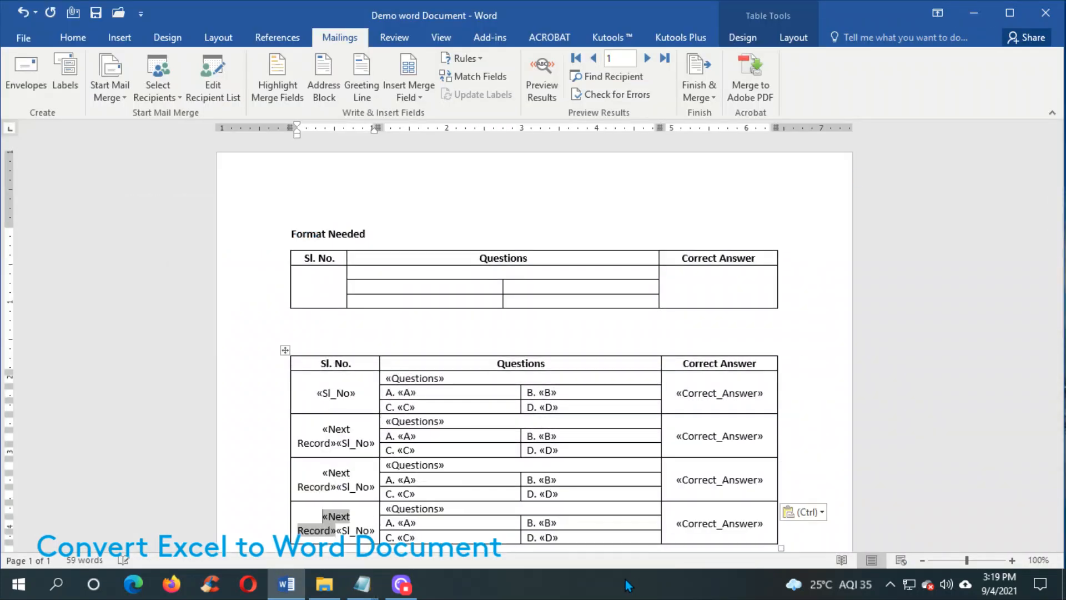
{"action": "key", "text": "ctrl+v"}
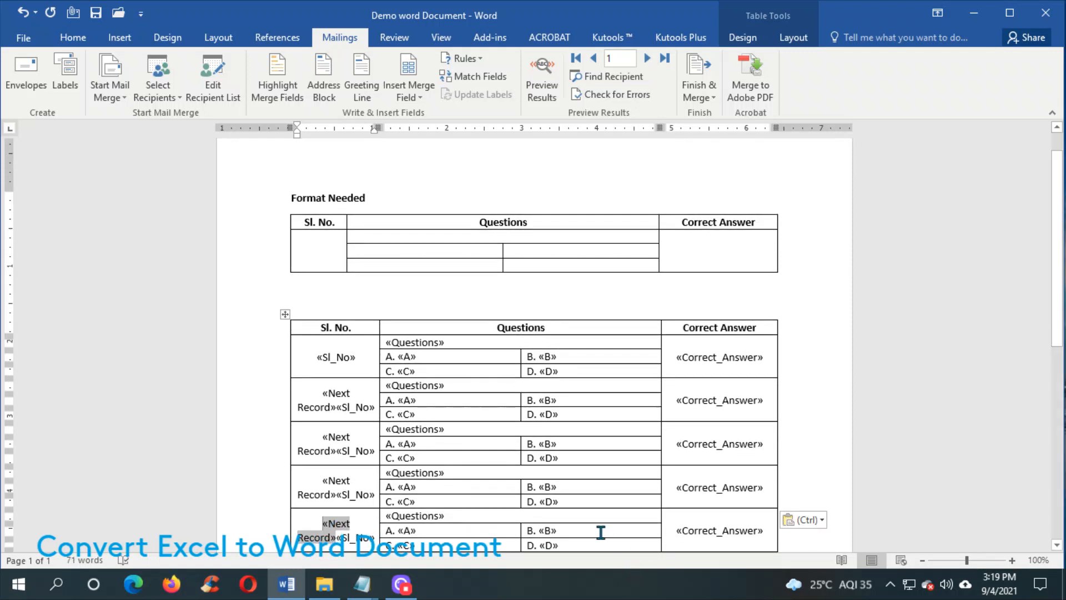
{"action": "key", "text": "ctrl+v"}
{"action": "key", "text": "ctrl+v"}
{"action": "key", "text": "ctrl+v"}
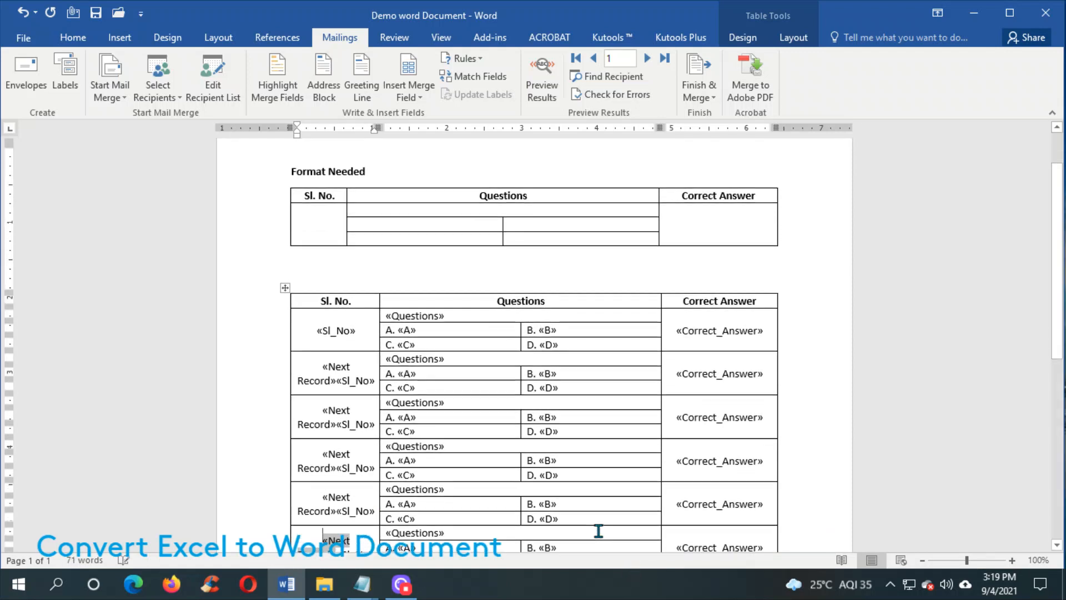
{"action": "key", "text": "ctrl+v"}
{"action": "key", "text": "ctrl+v"}
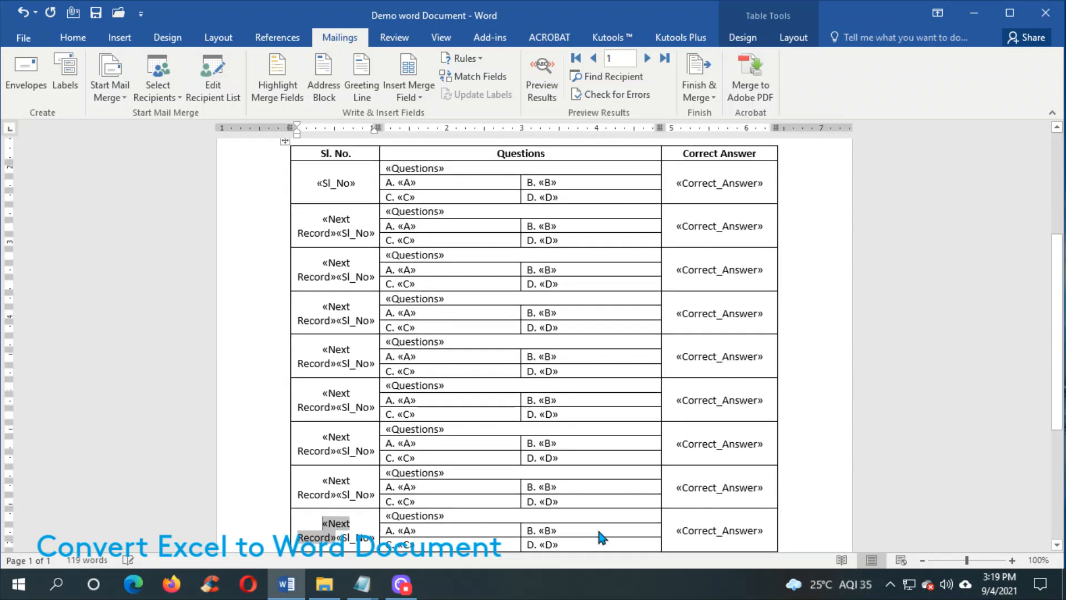
{"action": "scroll", "coordinate": [614, 492], "scroll_direction": "up", "scroll_amount": 6}
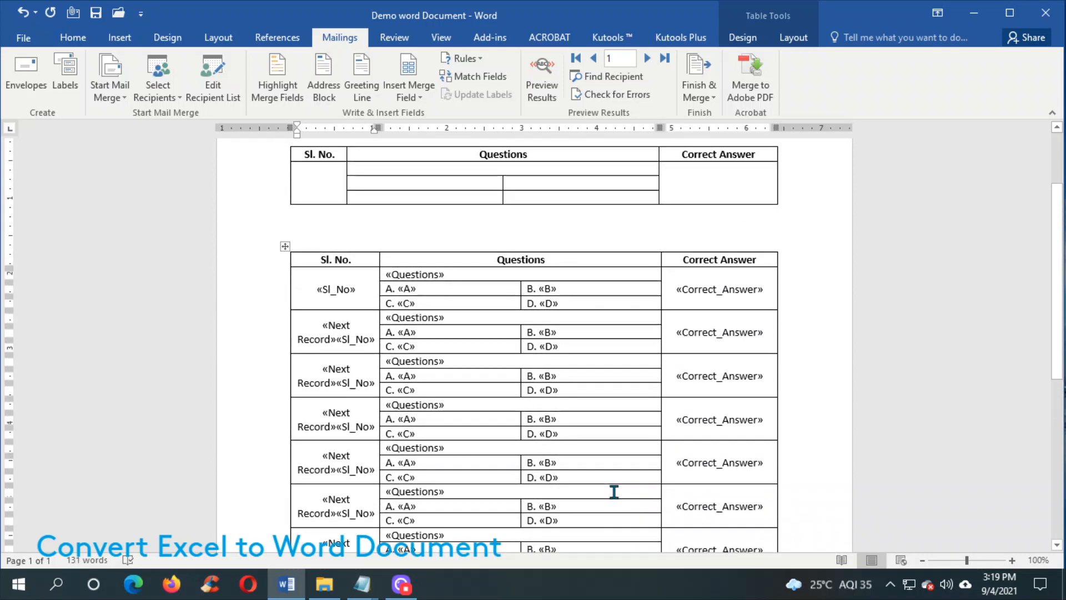
{"action": "scroll", "coordinate": [613, 491], "scroll_direction": "down", "scroll_amount": 3}
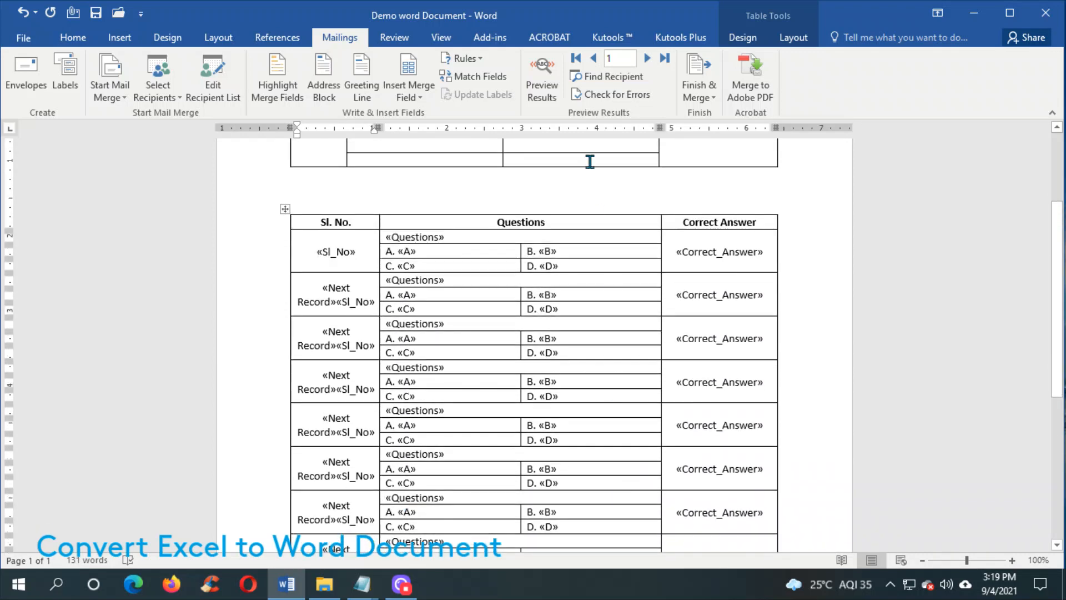
Step: Preview the merge results and check the filled question table from the first to the tenth question
{"action": "left_click", "coordinate": [547, 92]}
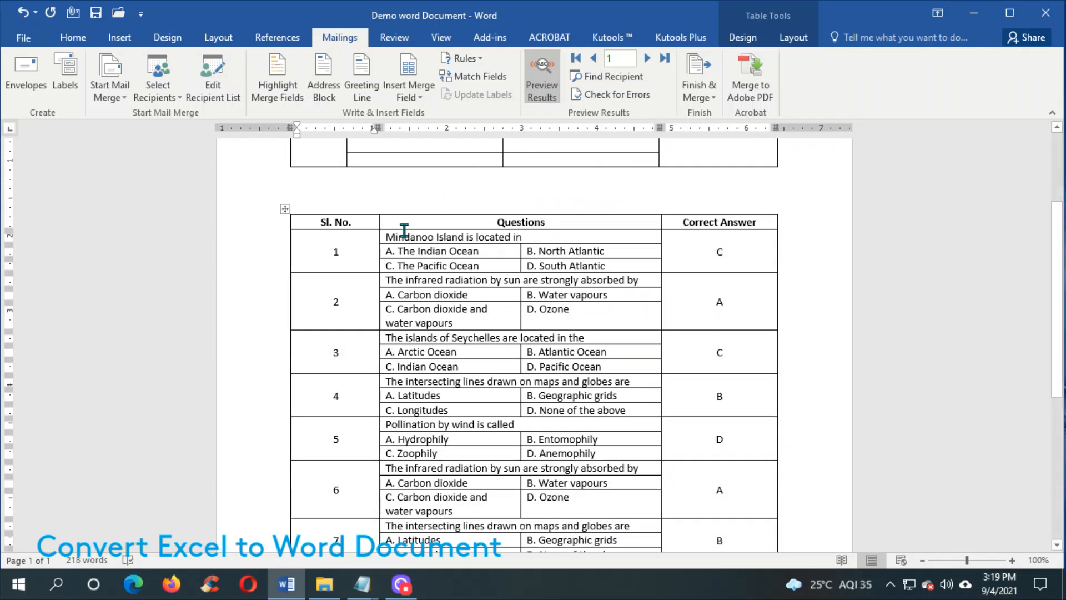
{"action": "left_click_drag", "start_coordinate": [328, 255], "coordinate": [727, 508]}
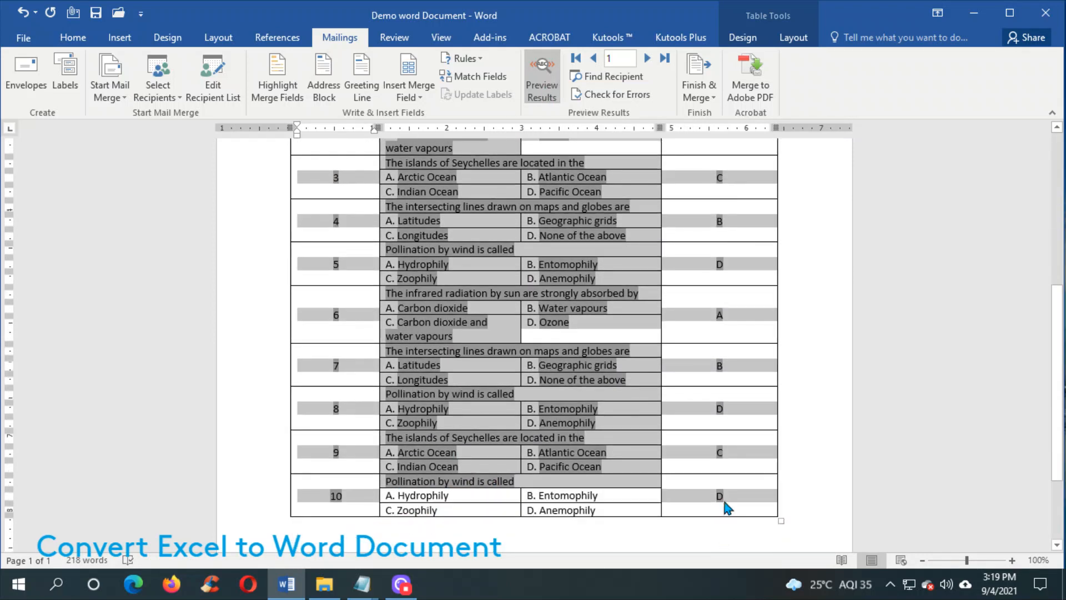
{"action": "left_click", "coordinate": [521, 520]}
{"action": "scroll", "coordinate": [522, 521], "scroll_direction": "up", "scroll_amount": 6}
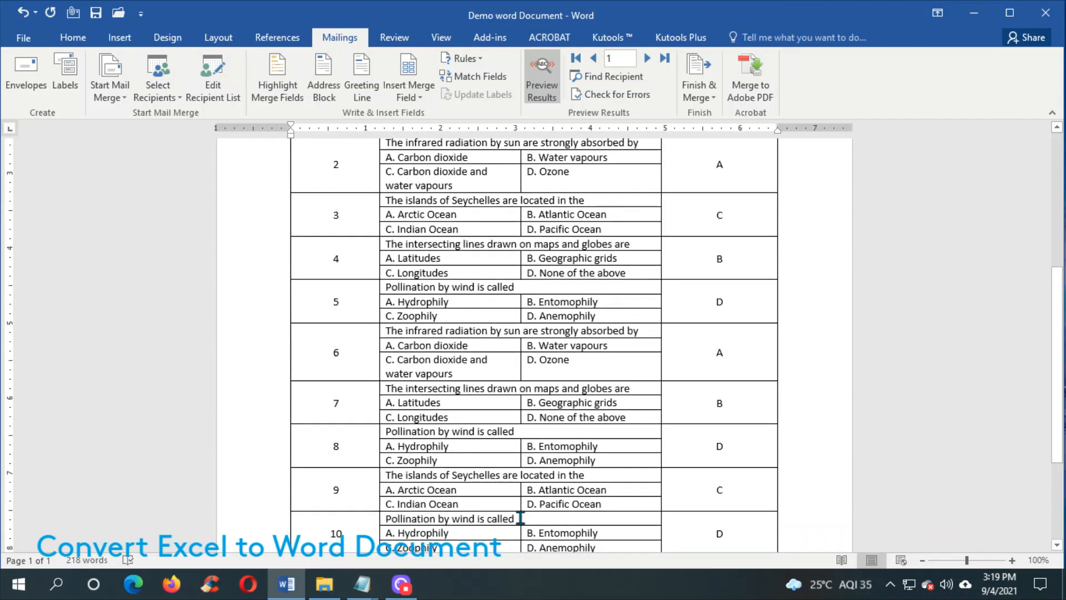
{"action": "left_click", "coordinate": [543, 93]}
{"action": "left_click", "coordinate": [543, 93]}
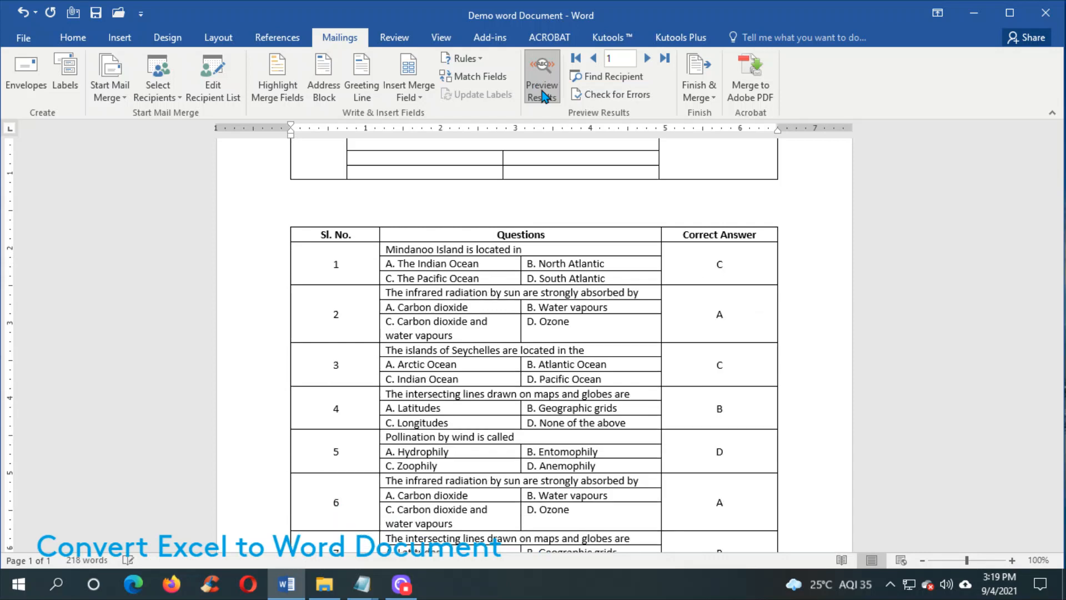
{"action": "scroll", "coordinate": [636, 242], "scroll_direction": "up", "scroll_amount": 3}
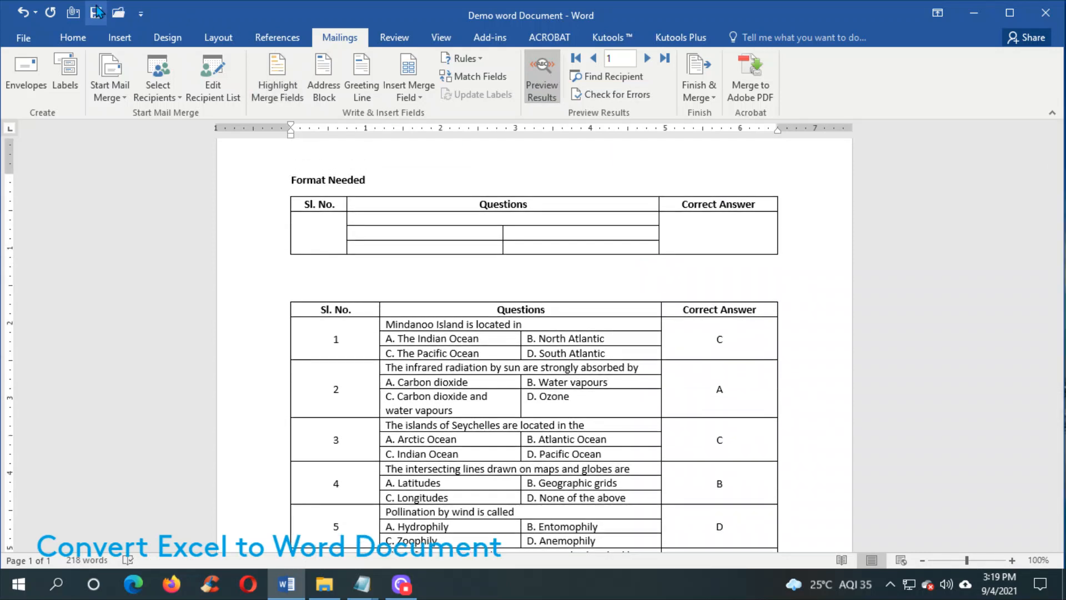
Step: Select the whole question table, and in the Text note in Notepad replace the existing line with "To remove the hyperlink"
{"action": "left_click", "coordinate": [285, 295]}
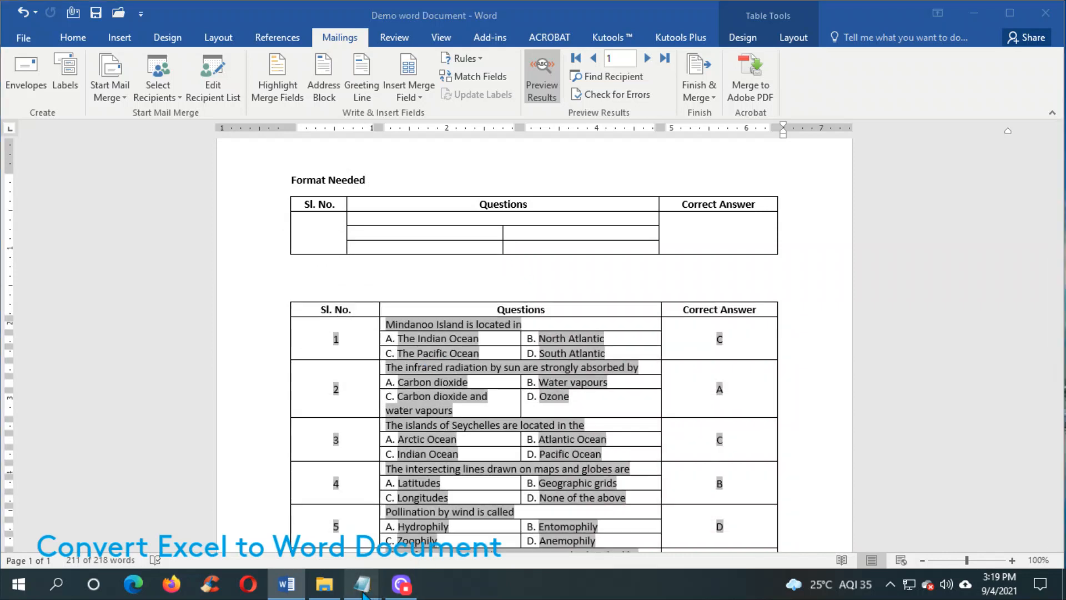
{"action": "mouse_move", "coordinate": [362, 583]}
{"action": "left_click", "coordinate": [456, 487]}
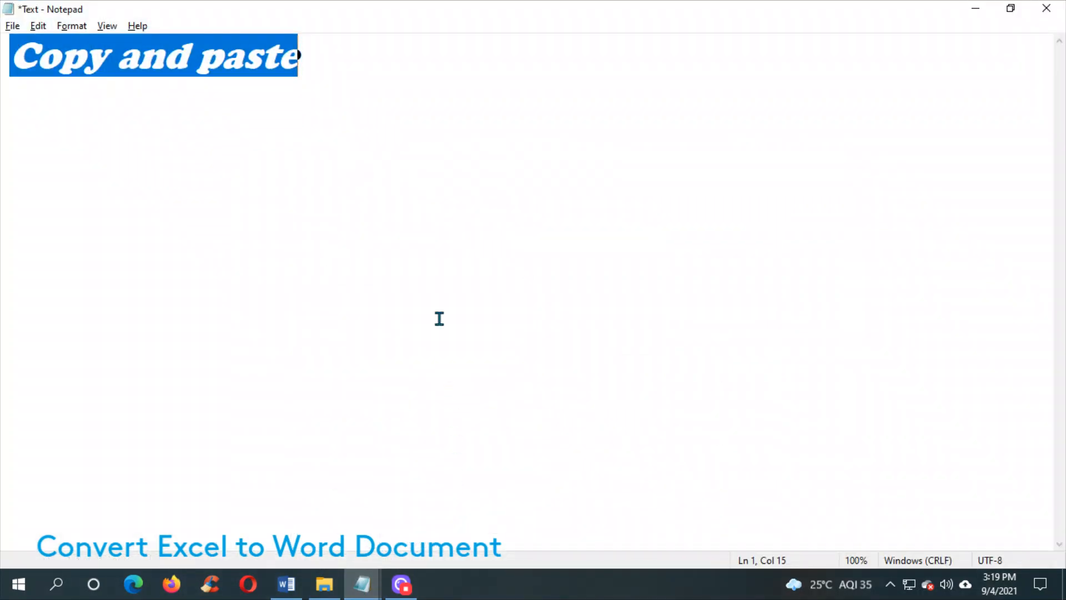
{"action": "type", "text": "To "}
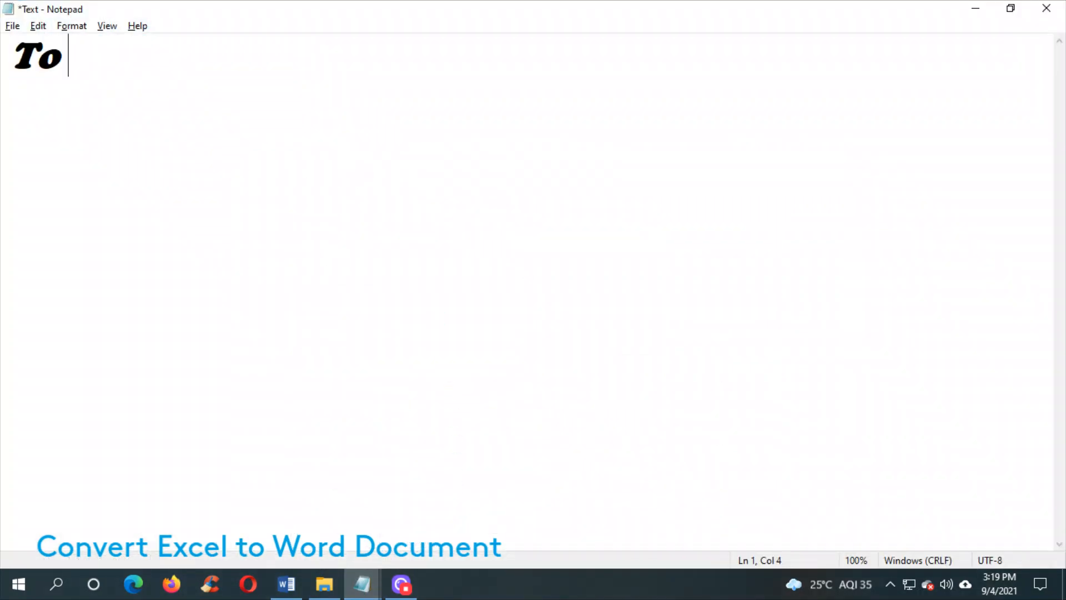
{"action": "type", "text": "remove "}
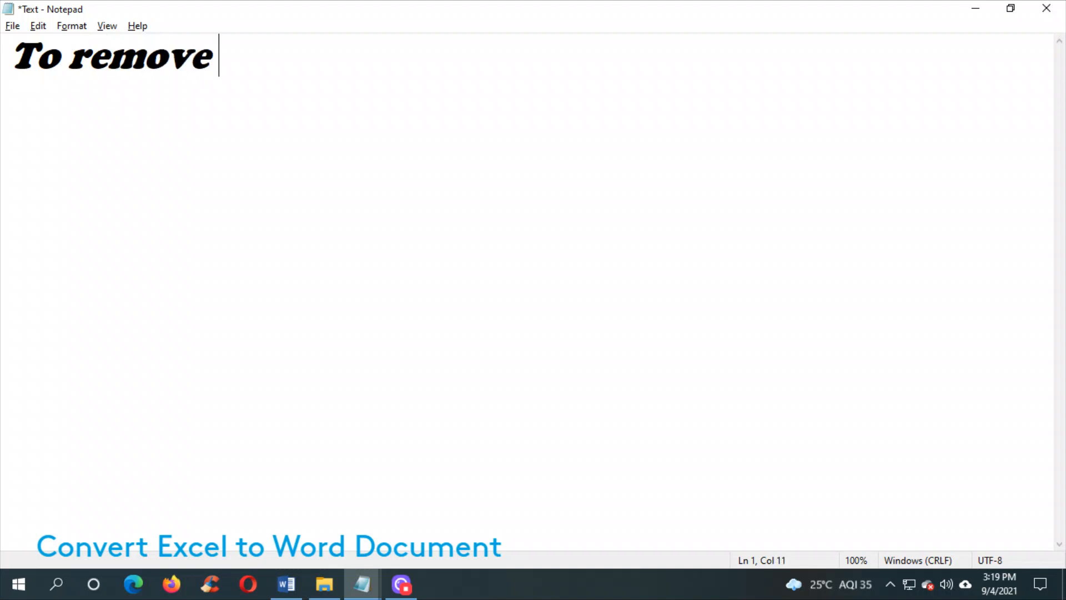
{"action": "type", "text": "the "}
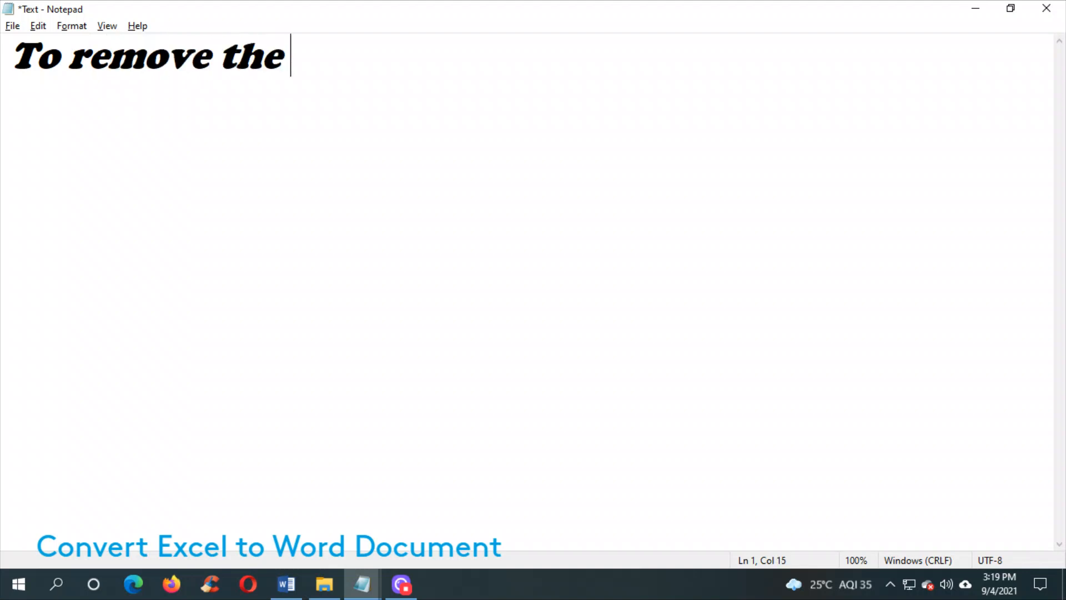
{"action": "type", "text": "hyper"}
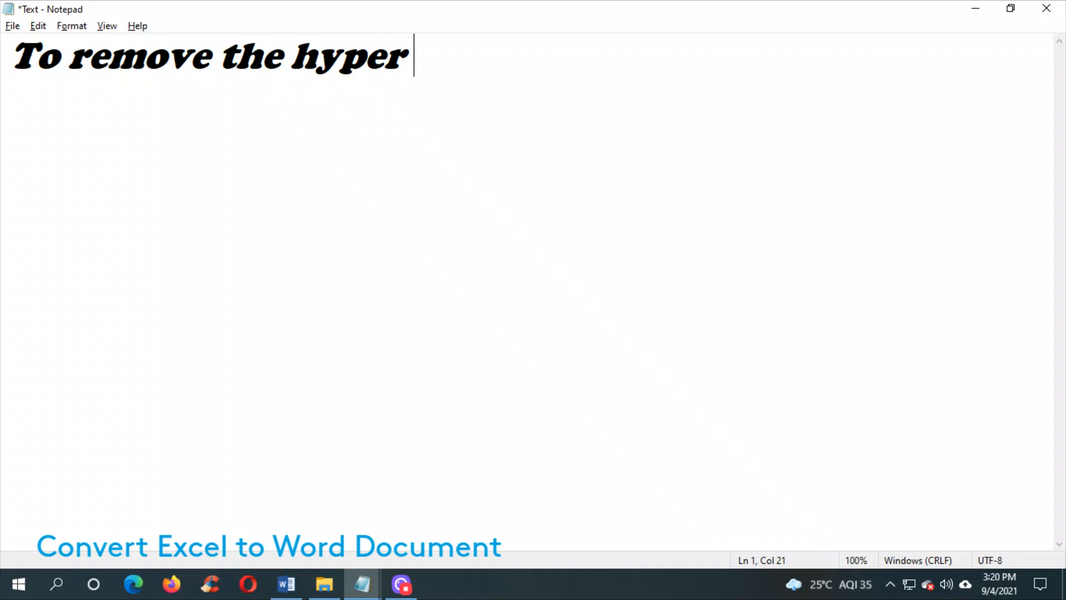
{"action": "type", "text": " link"}
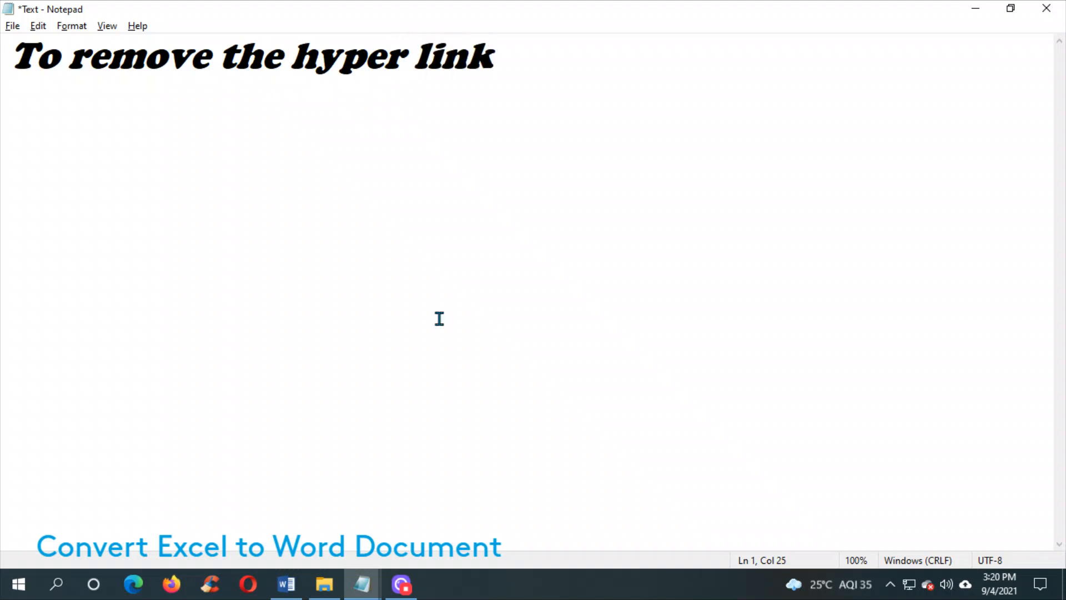
{"action": "key", "text": "BackSpace"}
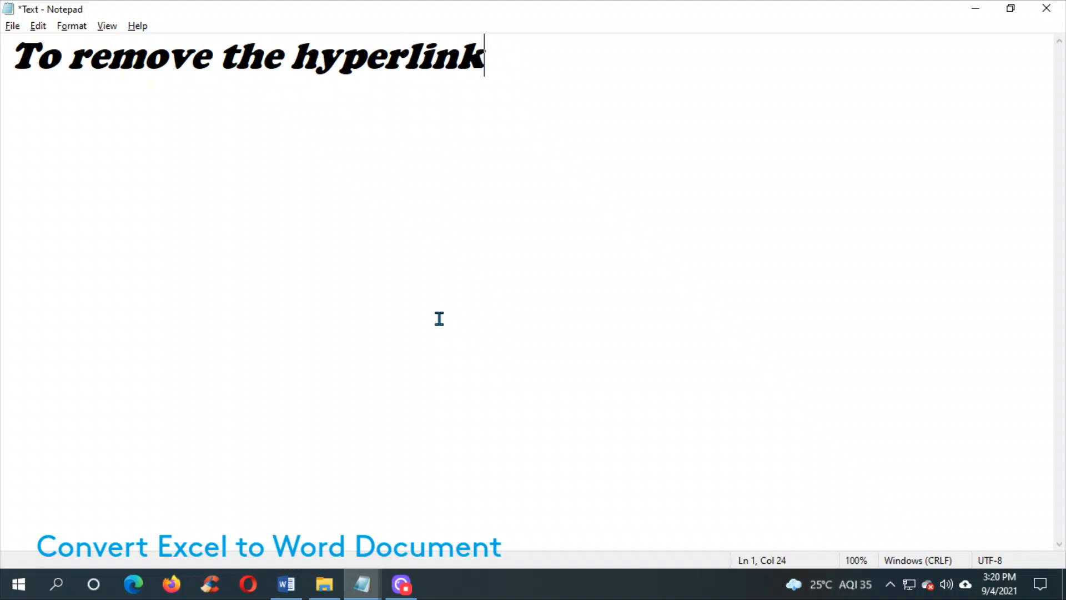
Step: Add the line "press ctrl+shift+F9" to the note, leaving a blank line below the first one
{"action": "key", "text": "Return"}
{"action": "key", "text": "Return"}
{"action": "type", "text": "press cr"}
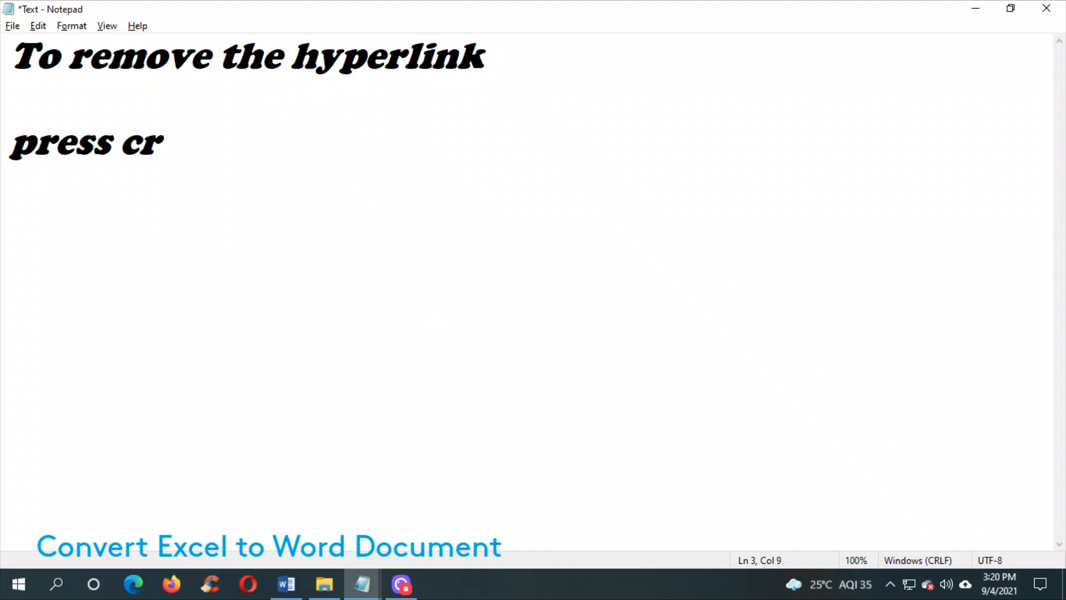
{"action": "key", "text": "BackSpace"}
{"action": "type", "text": "trl+sh"}
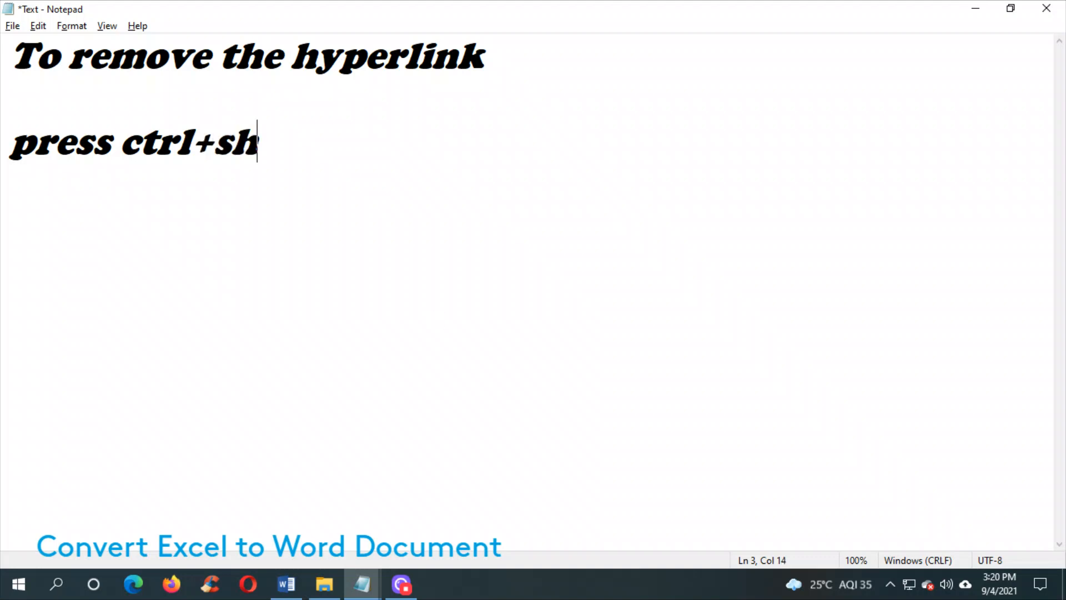
{"action": "type", "text": "ift"}
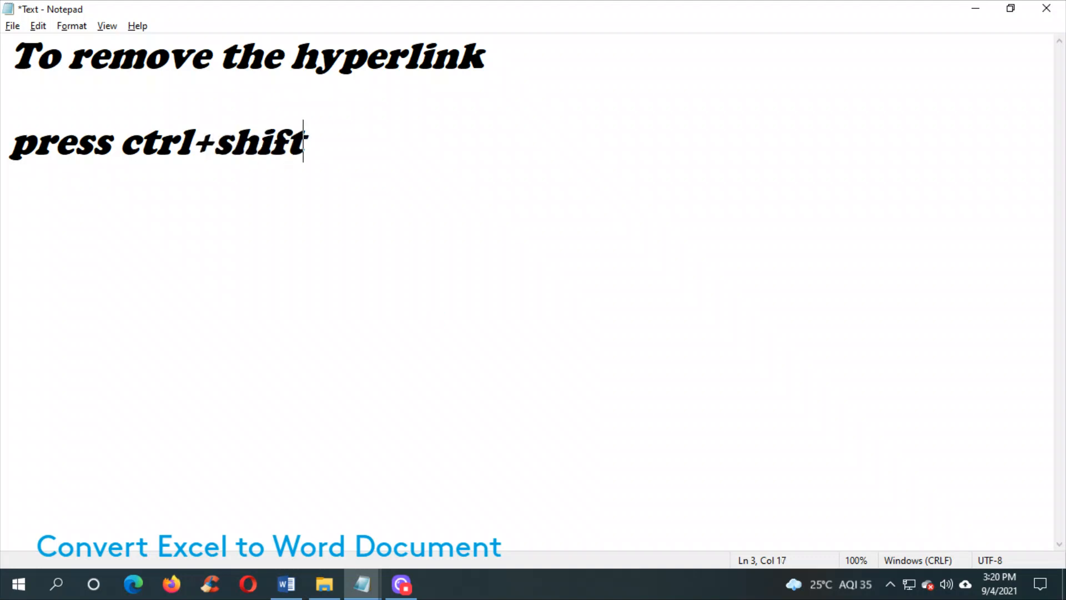
{"action": "type", "text": "+F9"}
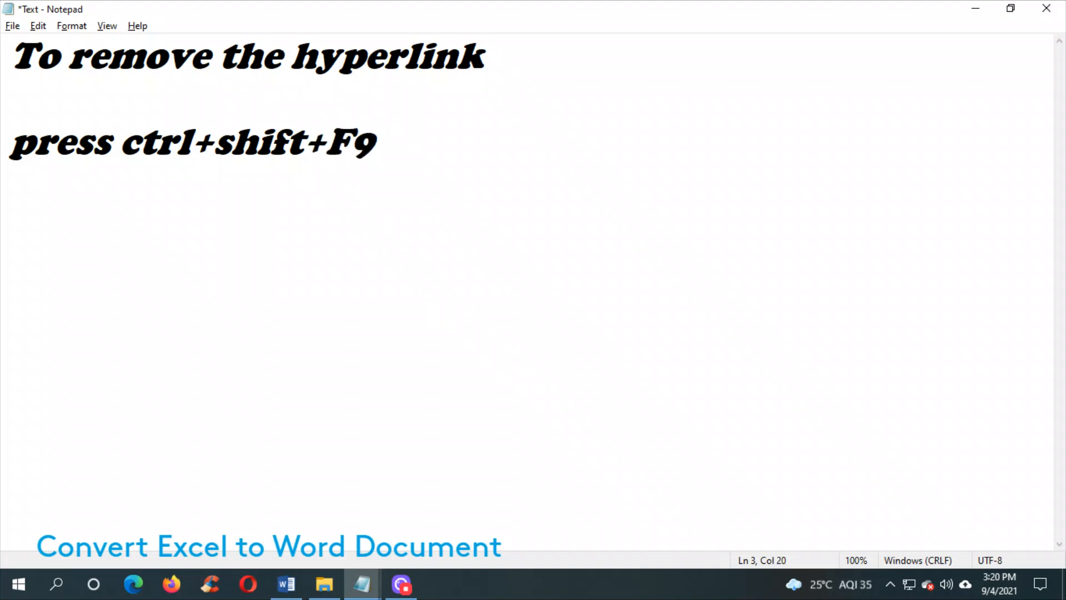
Step: Back in Word, unlink the merge fields in the selected question table and check its rows down to the tenth question
{"action": "left_click", "coordinate": [286, 583]}
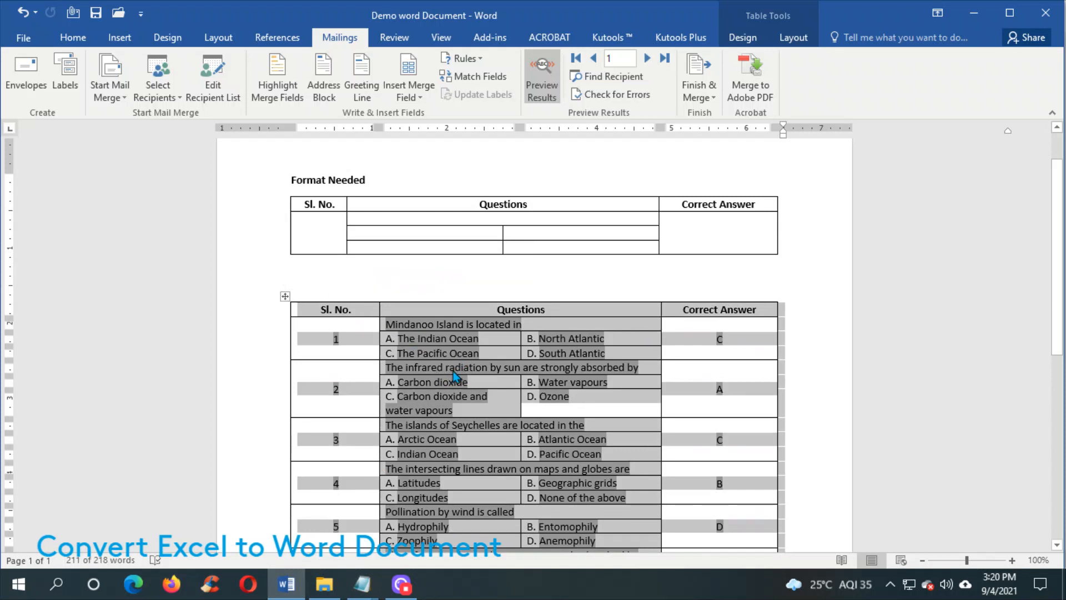
{"action": "key", "text": "ctrl+shift+F9"}
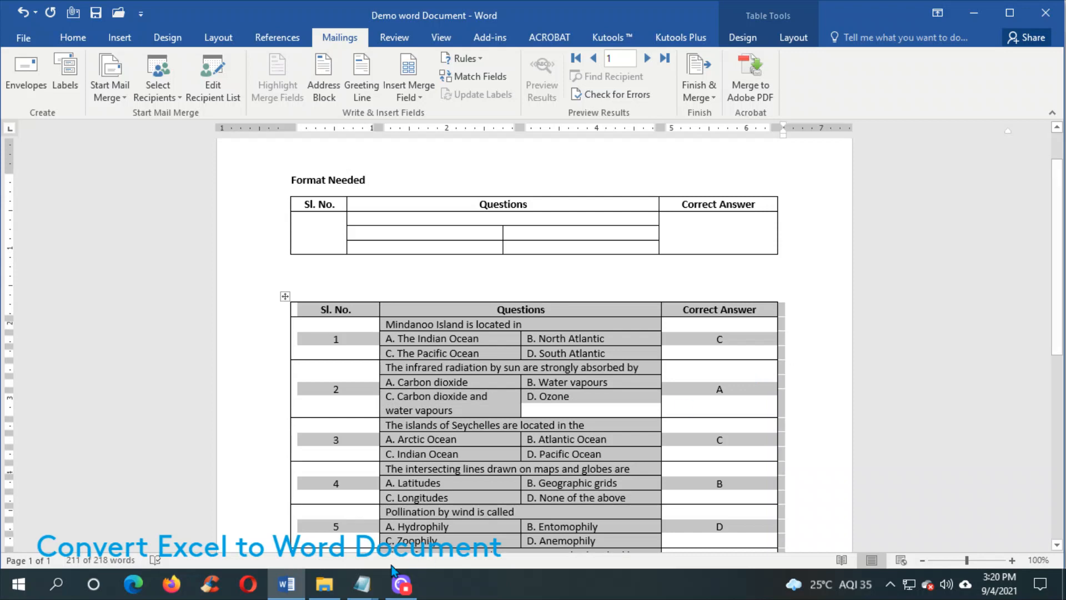
{"action": "scroll", "coordinate": [682, 358], "scroll_direction": "down", "scroll_amount": 3}
{"action": "scroll", "coordinate": [680, 356], "scroll_direction": "down", "scroll_amount": 6}
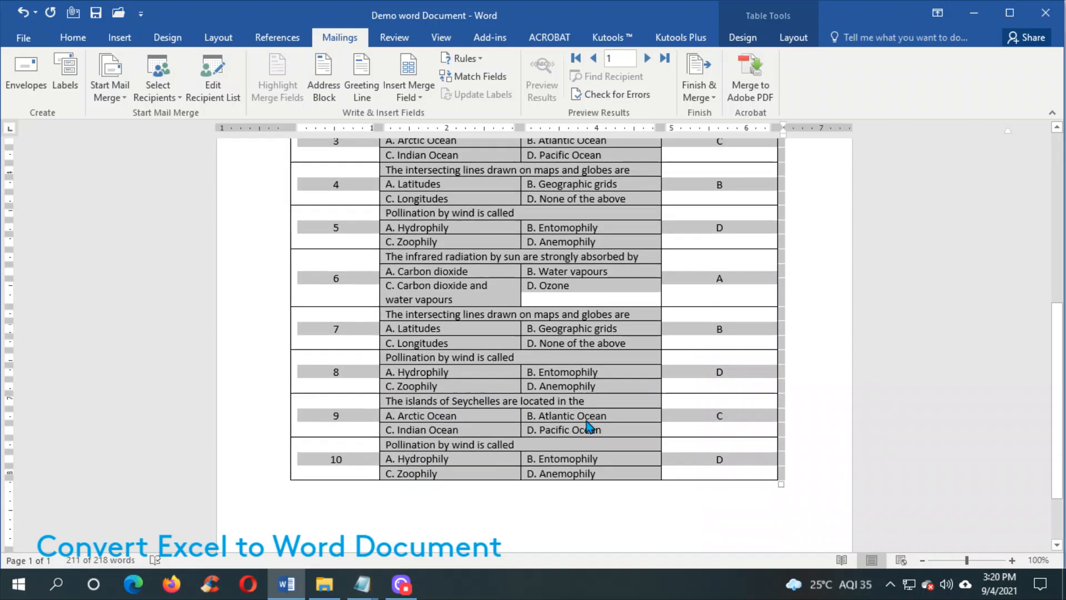
Step: In the Text note in Notepad, add a third line "hyperlink has now been removed.....", reusing the word "hyperlink" copied from the first line
{"action": "mouse_move", "coordinate": [362, 583]}
{"action": "left_click", "coordinate": [494, 520]}
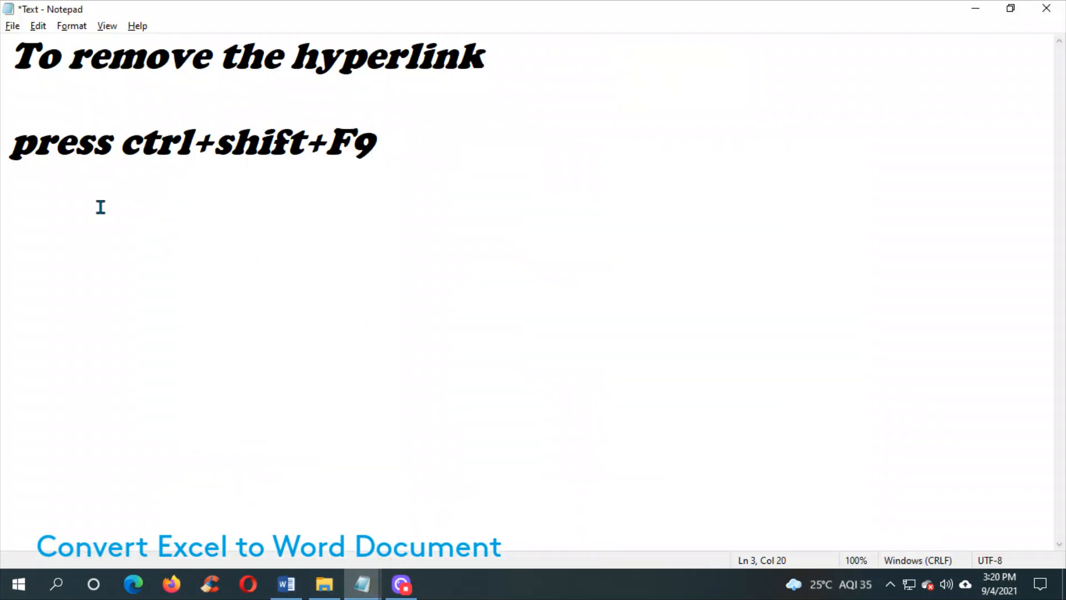
{"action": "double_click", "coordinate": [347, 67]}
{"action": "key", "text": "ctrl+c"}
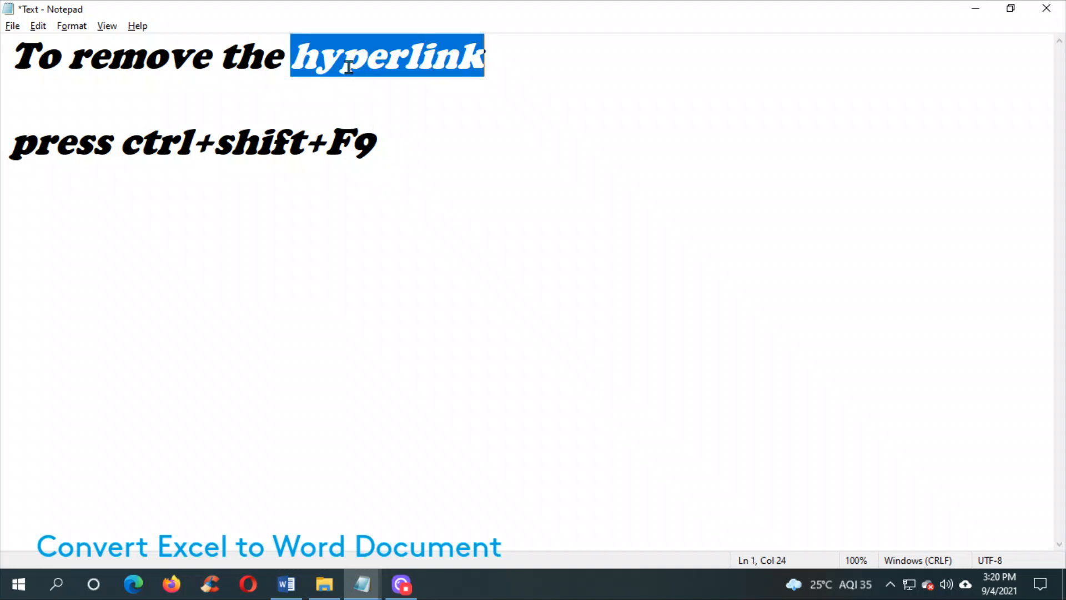
{"action": "left_click", "coordinate": [459, 141]}
{"action": "key", "text": "Return"}
{"action": "key", "text": "Return"}
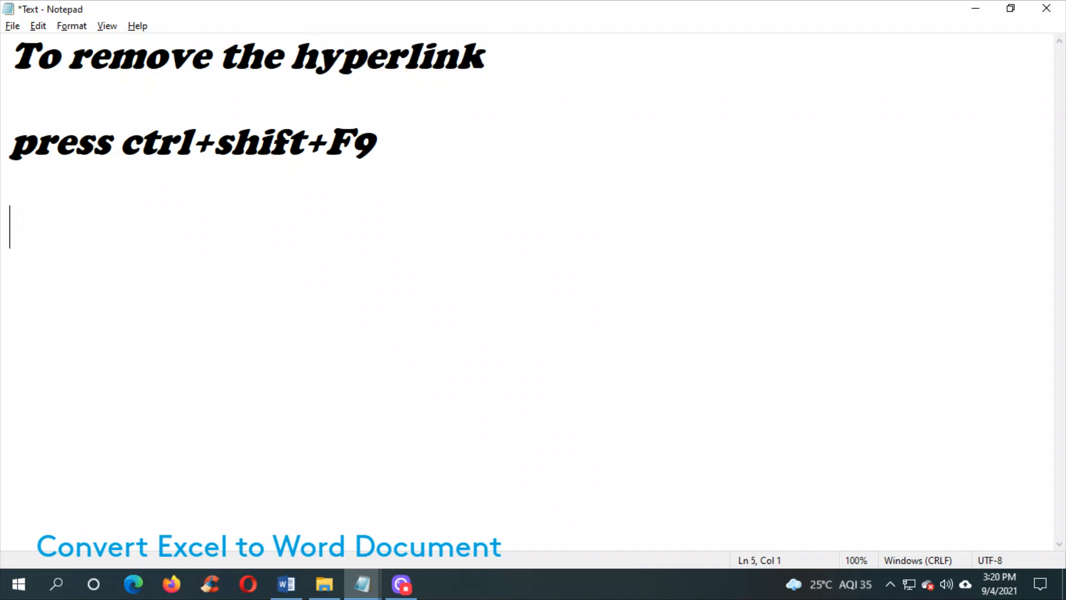
{"action": "key", "text": "ctrl+v"}
{"action": "type", "text": "ha"}
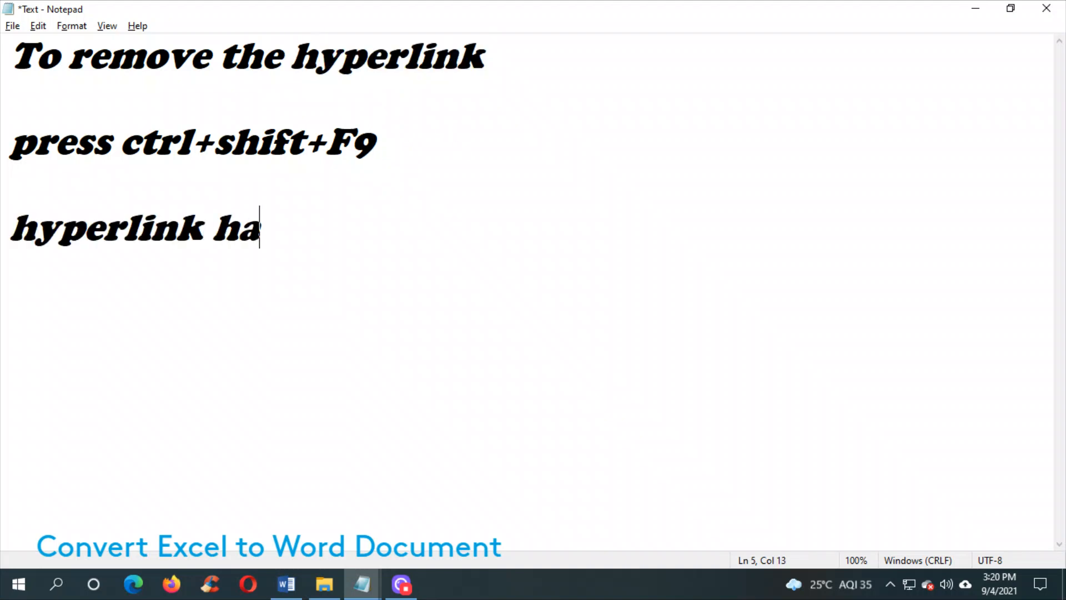
{"action": "type", "text": "s no"}
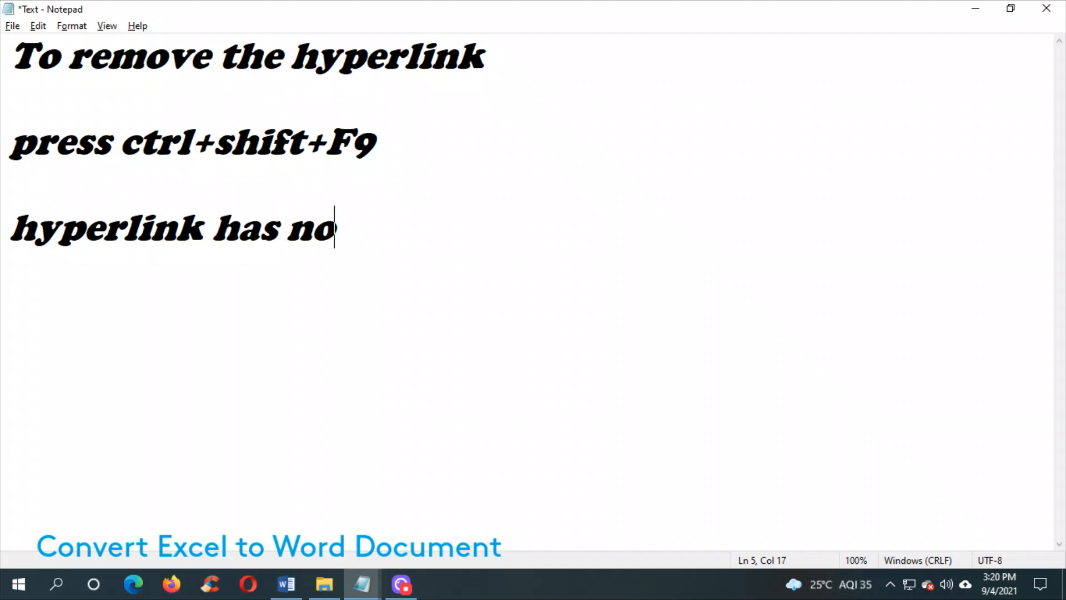
{"action": "type", "text": "w bee"}
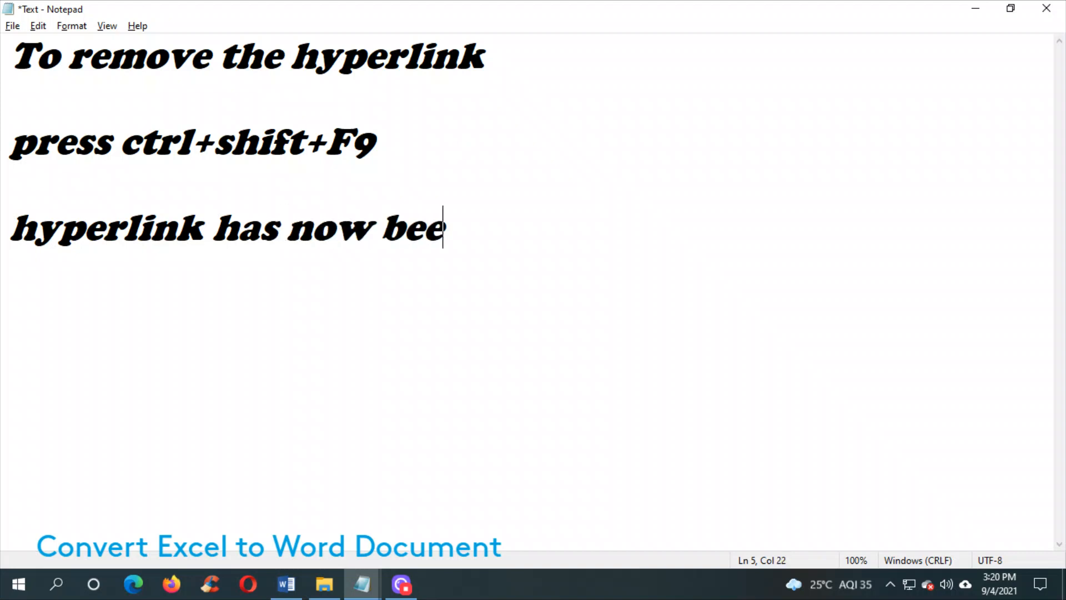
{"action": "type", "text": "n re"}
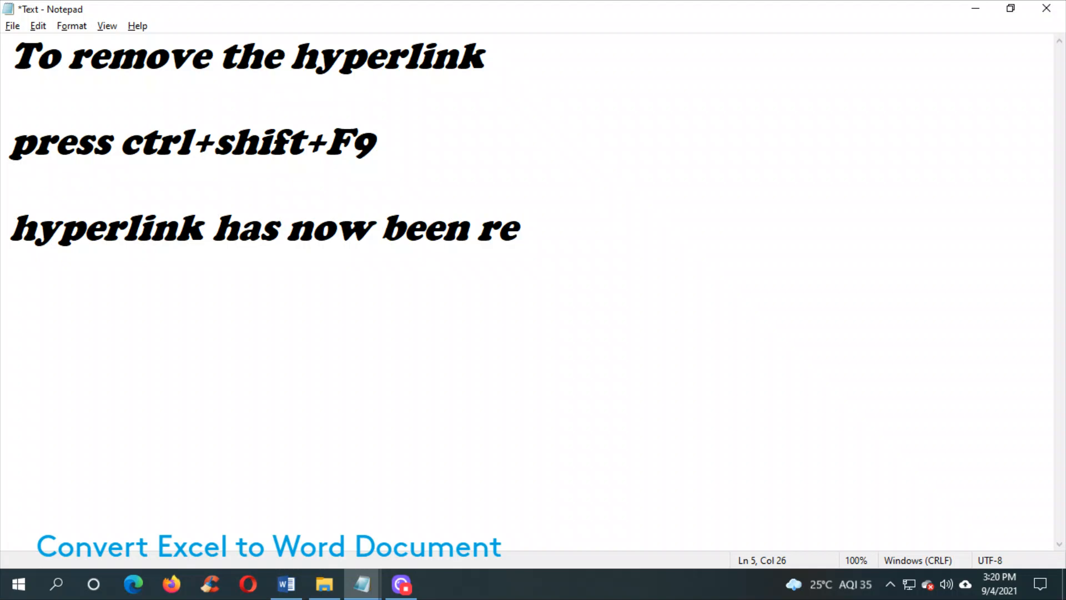
{"action": "type", "text": "moved"}
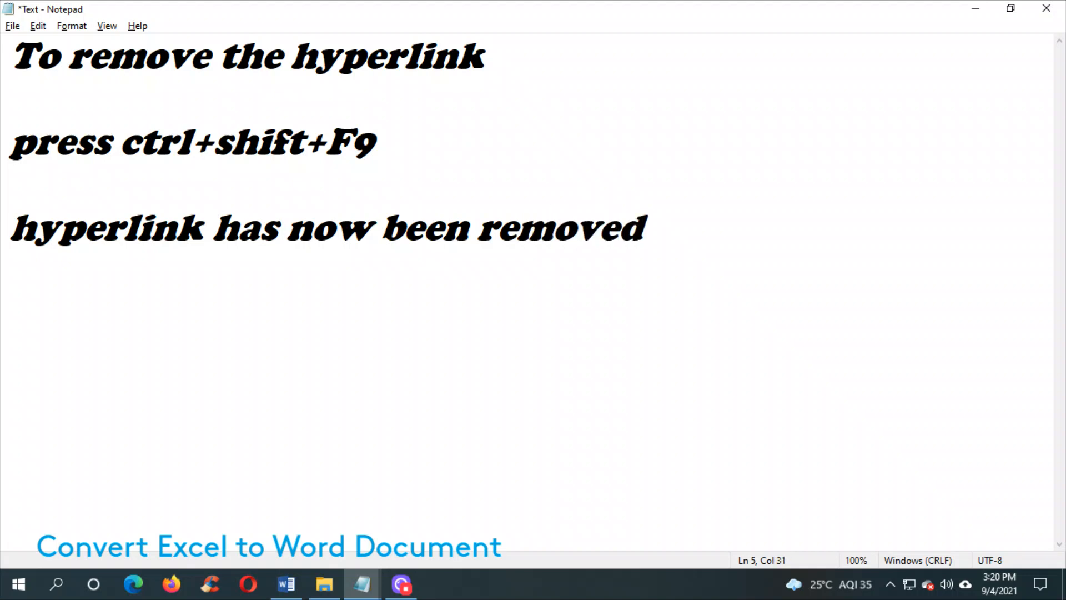
{"action": "type", "text": "....."}
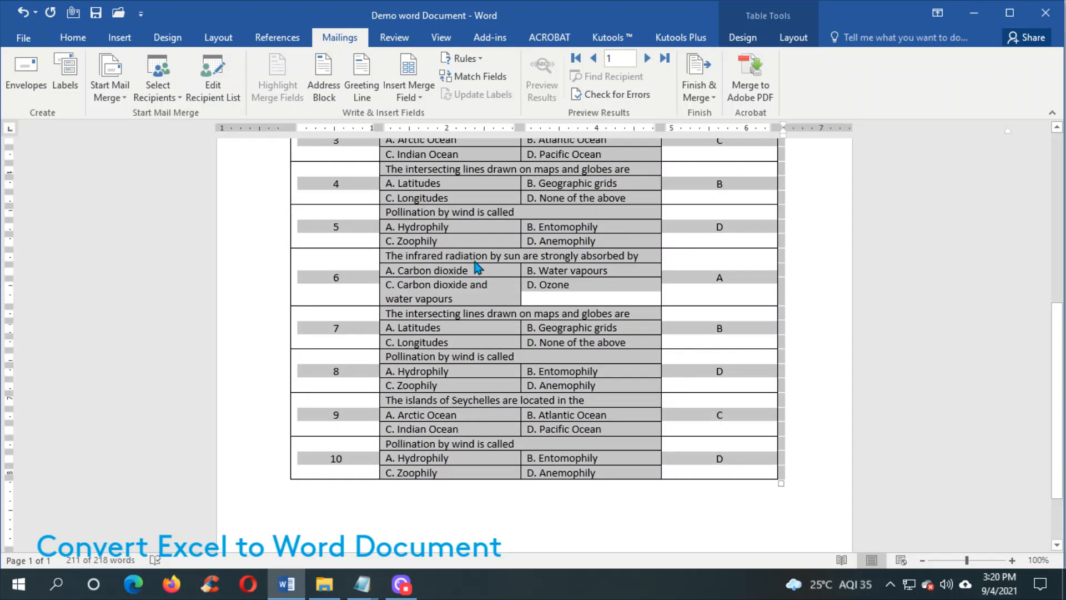
Step: In Word, select the whole question table again and check it from the header to the last question for remaining field shading
{"action": "scroll", "coordinate": [475, 261], "scroll_direction": "up", "scroll_amount": 5}
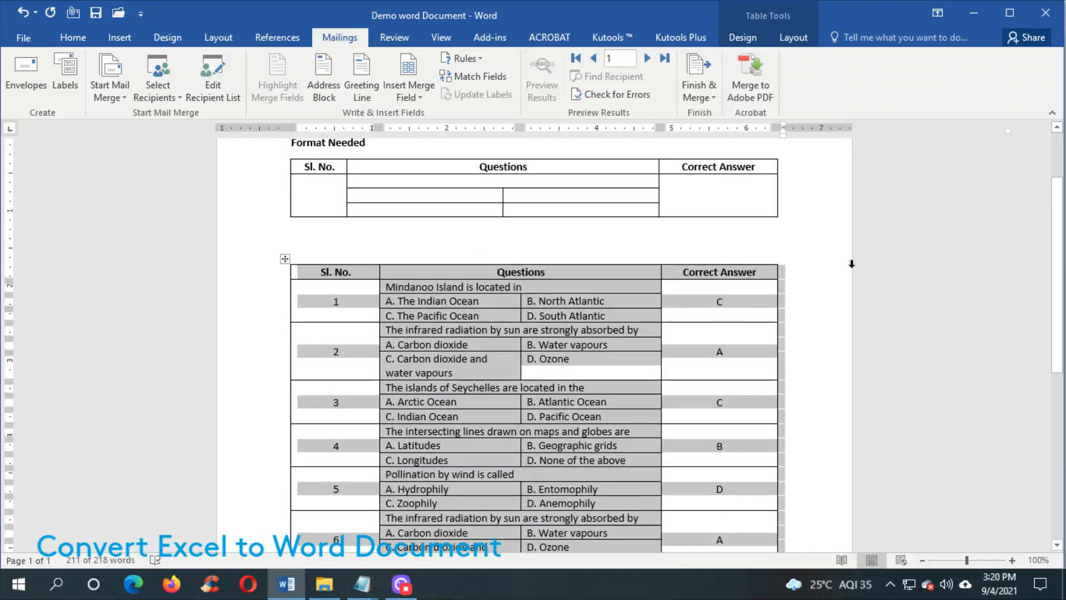
{"action": "left_click", "coordinate": [704, 243]}
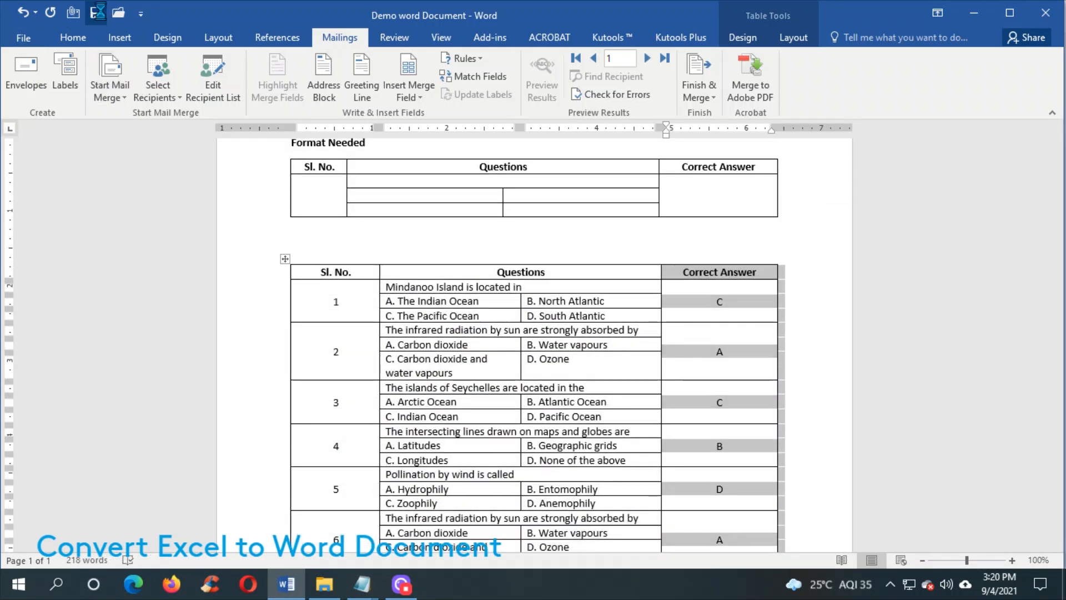
{"action": "scroll", "coordinate": [499, 283], "scroll_direction": "up", "scroll_amount": 3}
{"action": "left_click", "coordinate": [284, 349]}
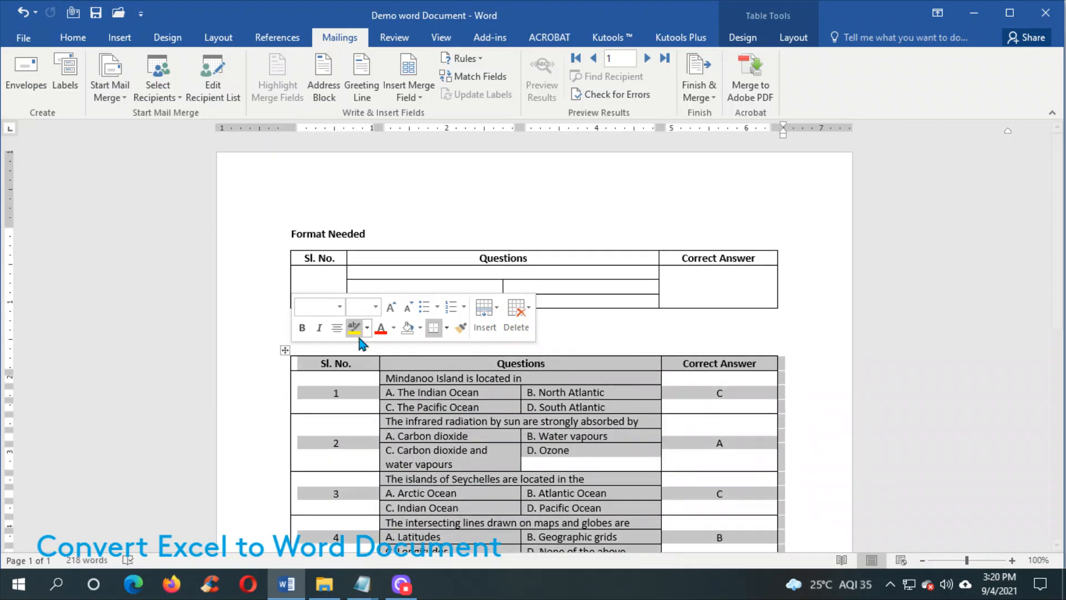
{"action": "scroll", "coordinate": [362, 343], "scroll_direction": "down", "scroll_amount": 14}
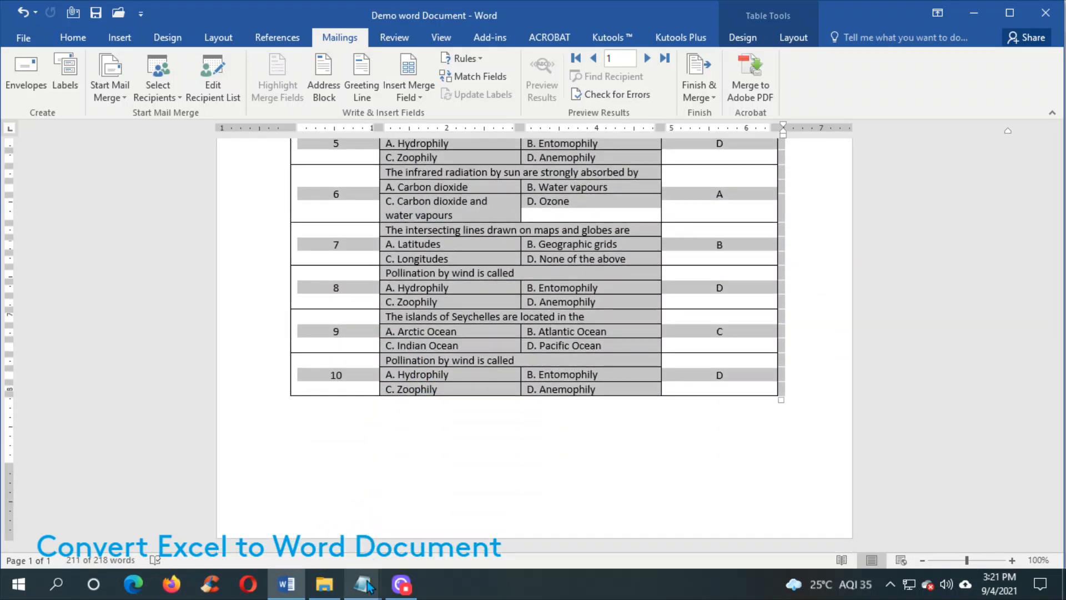
Step: Switch to the New Text Document window in Notepad and show its closing message
{"action": "mouse_move", "coordinate": [292, 586]}
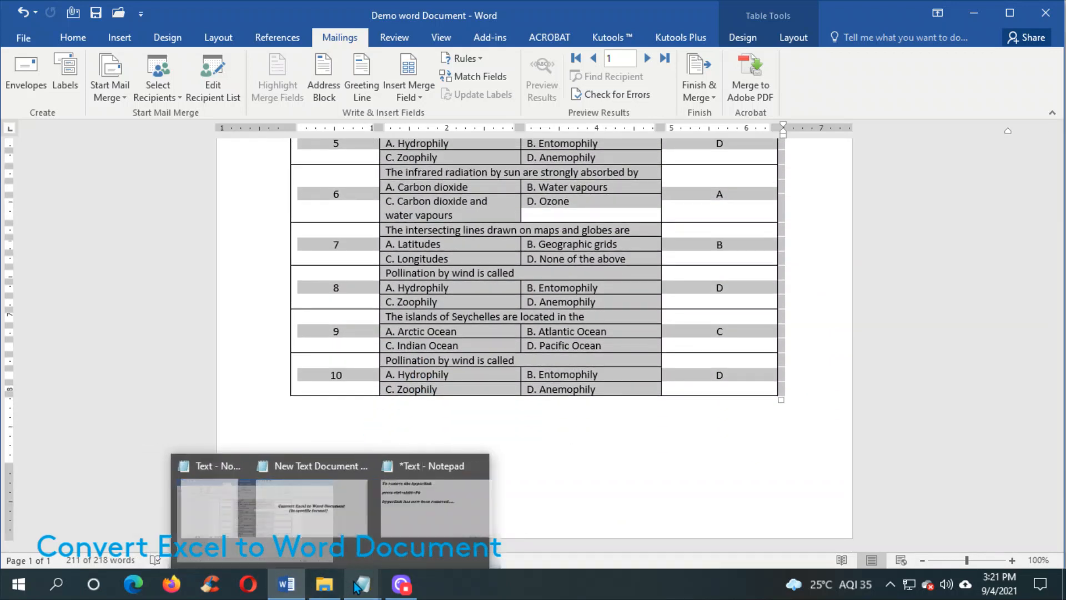
{"action": "left_click", "coordinate": [341, 547]}
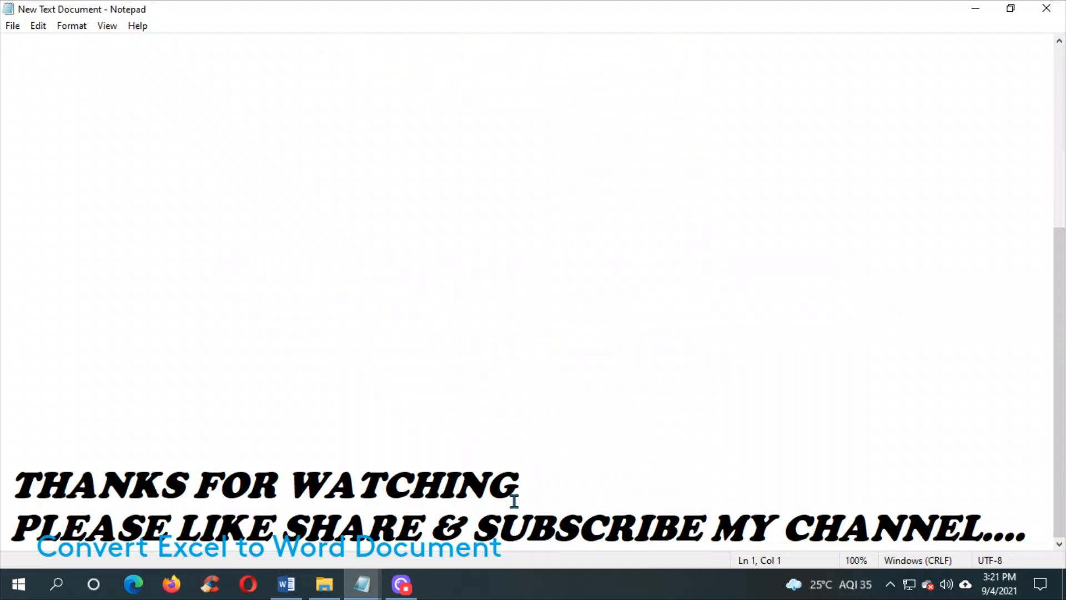
{"action": "left_click", "coordinate": [1009, 522]}
{"action": "mouse_move", "coordinate": [362, 587]}
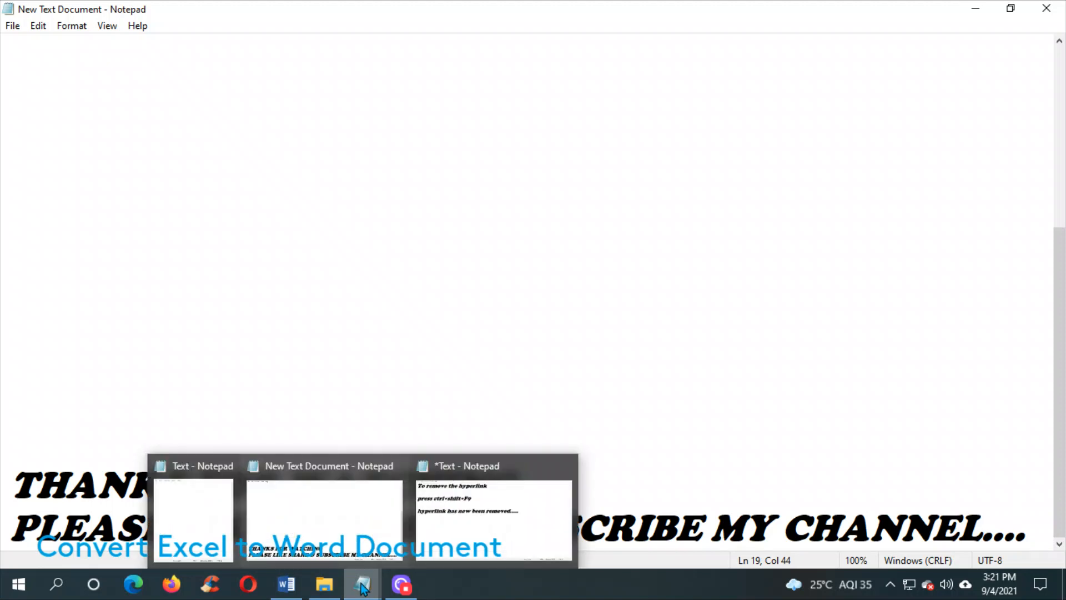
{"action": "left_click", "coordinate": [465, 202]}
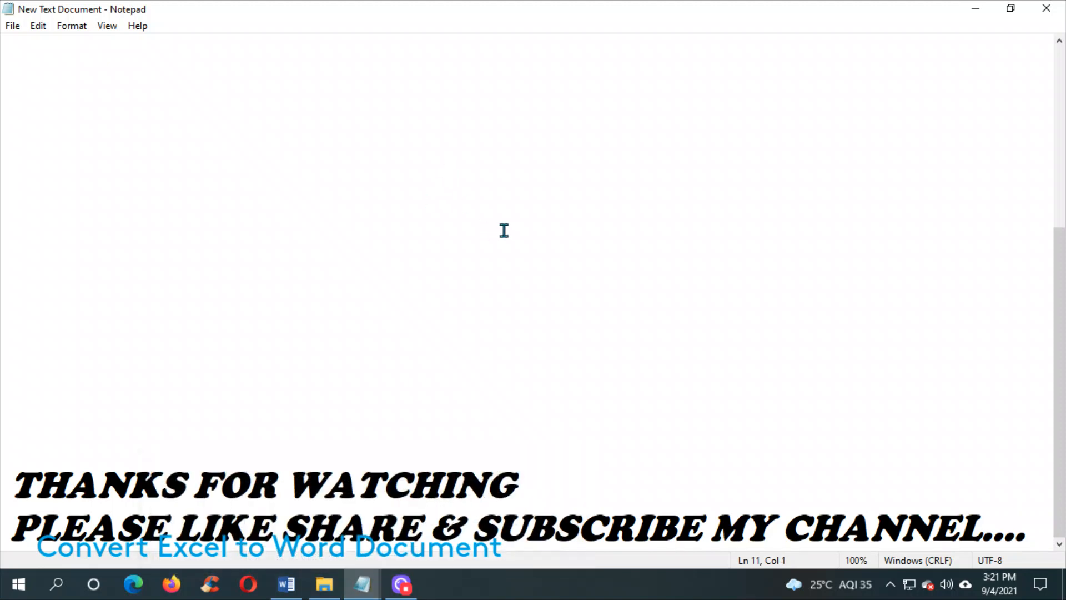